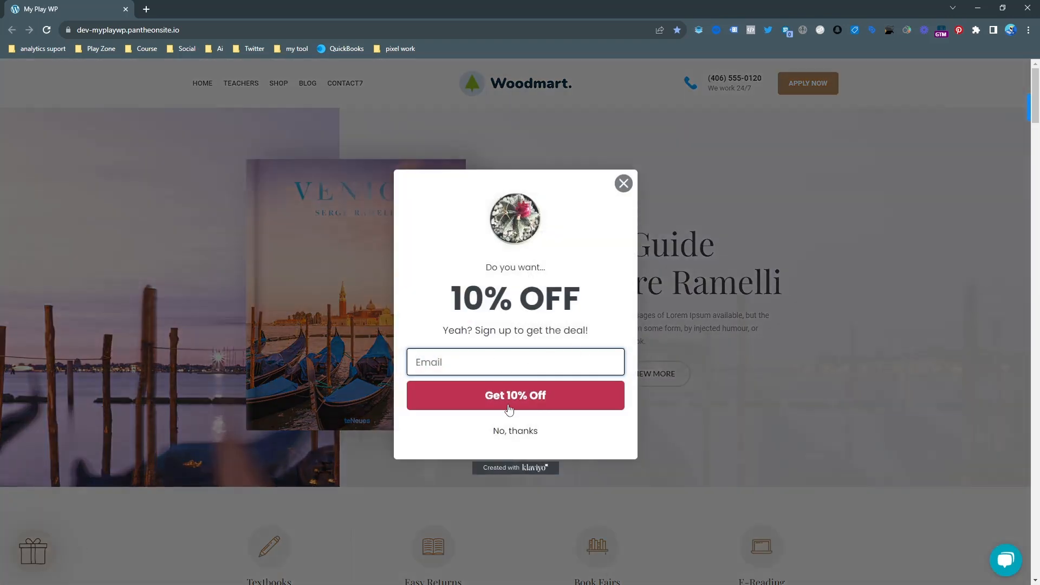
Submit the 10% off signup popup with a test e-mail address and close the coupon popup
left_click(463, 362)
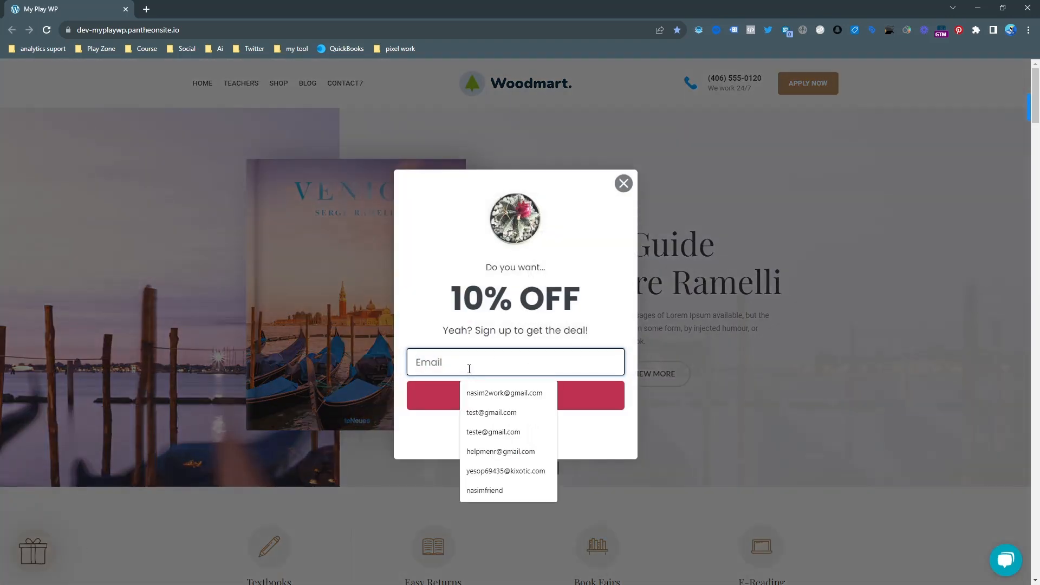
left_click(493, 413)
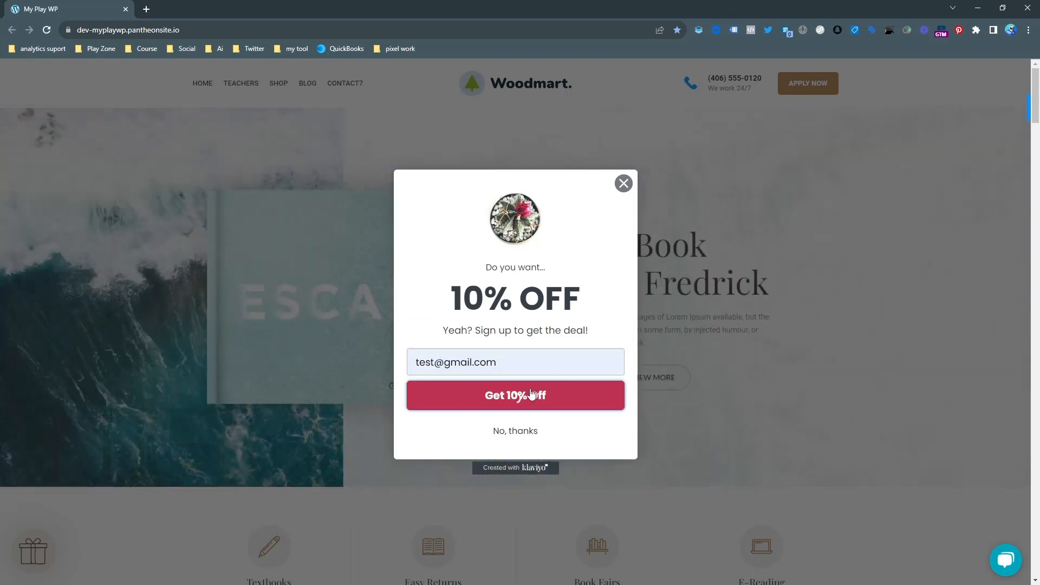
left_click(531, 394)
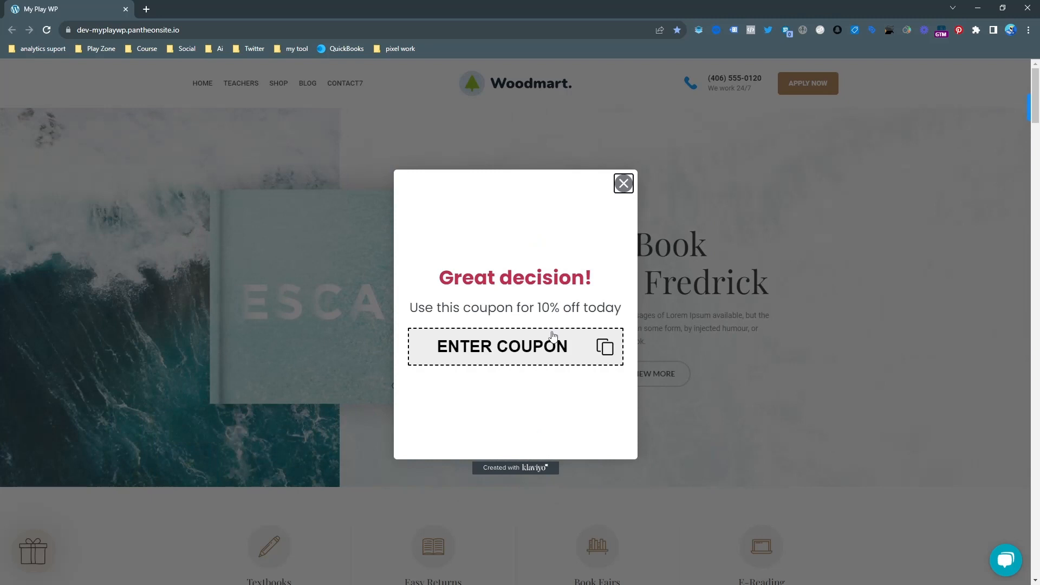
left_click(624, 184)
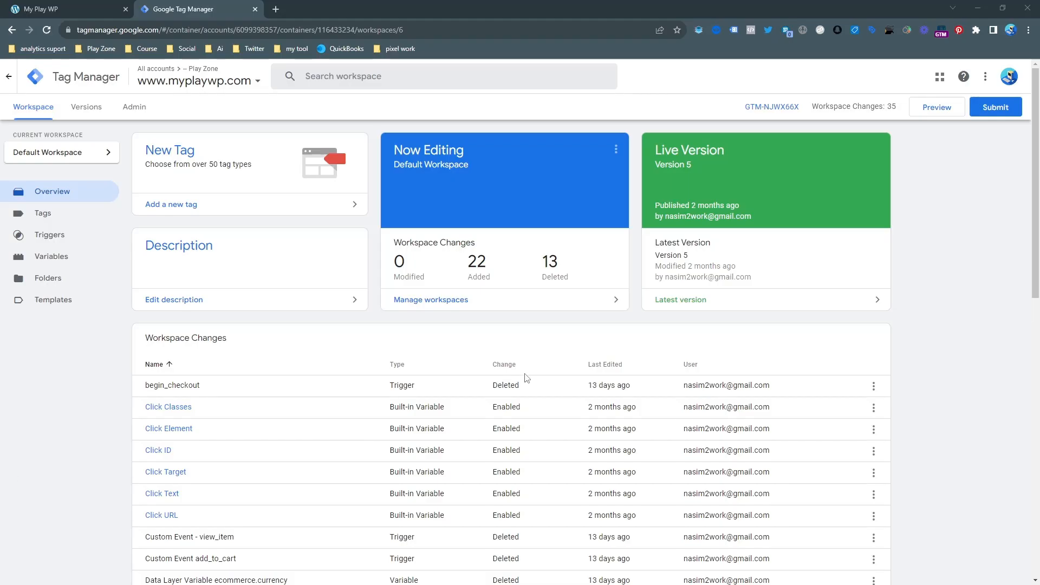
Copy the head snippet from the container's Google Tag Manager installation code and close the instructions
left_click(772, 108)
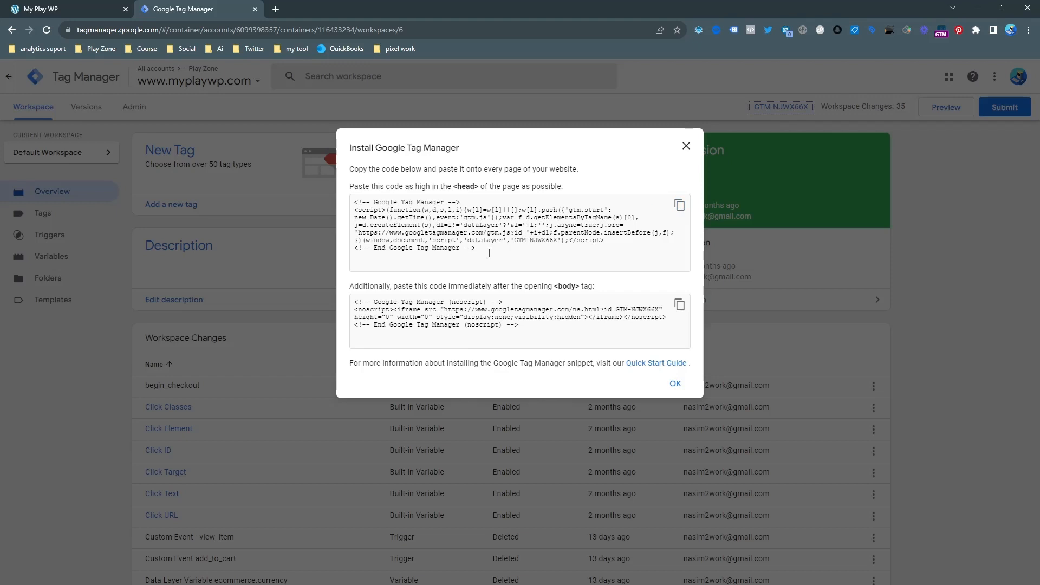
left_click(680, 205)
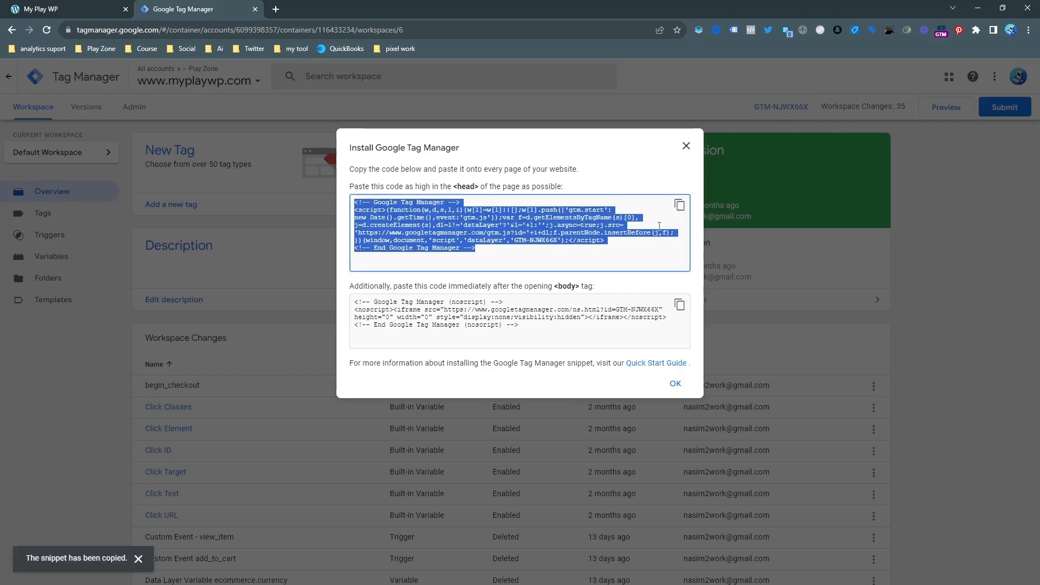
left_click_drag(452, 186, 477, 189)
left_click(464, 194)
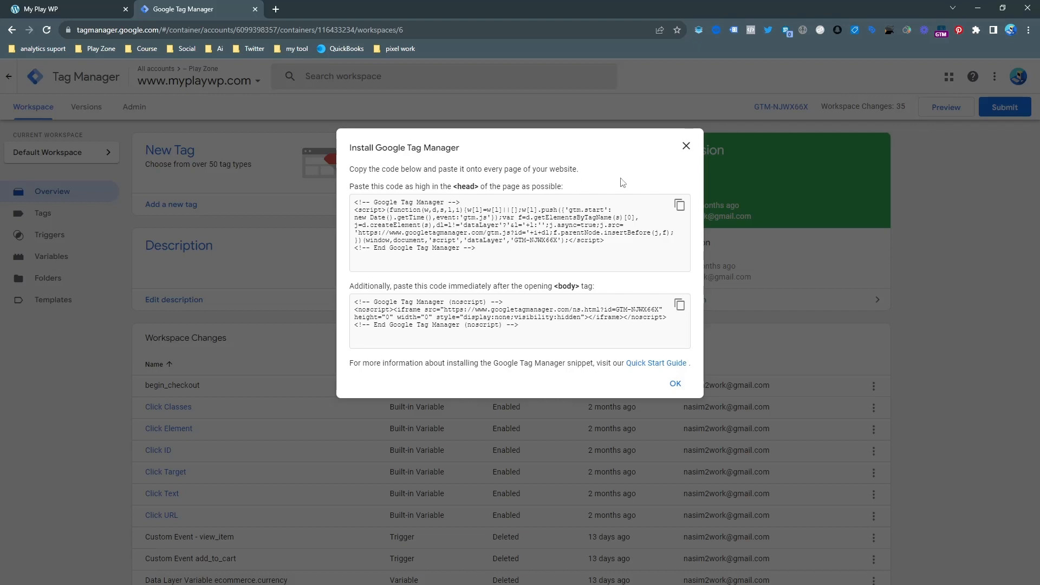
left_click(686, 146)
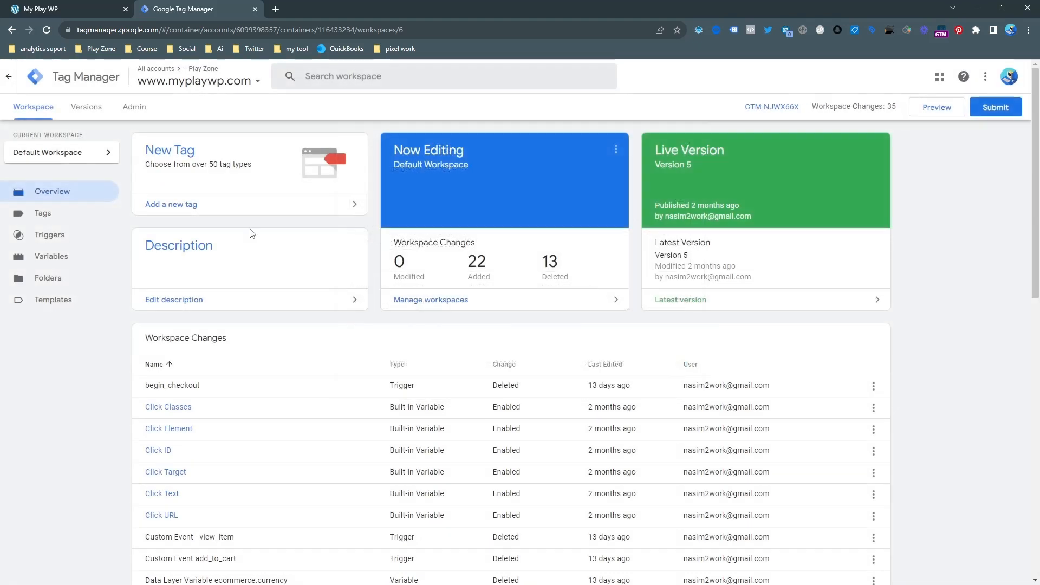
left_click(917, 115)
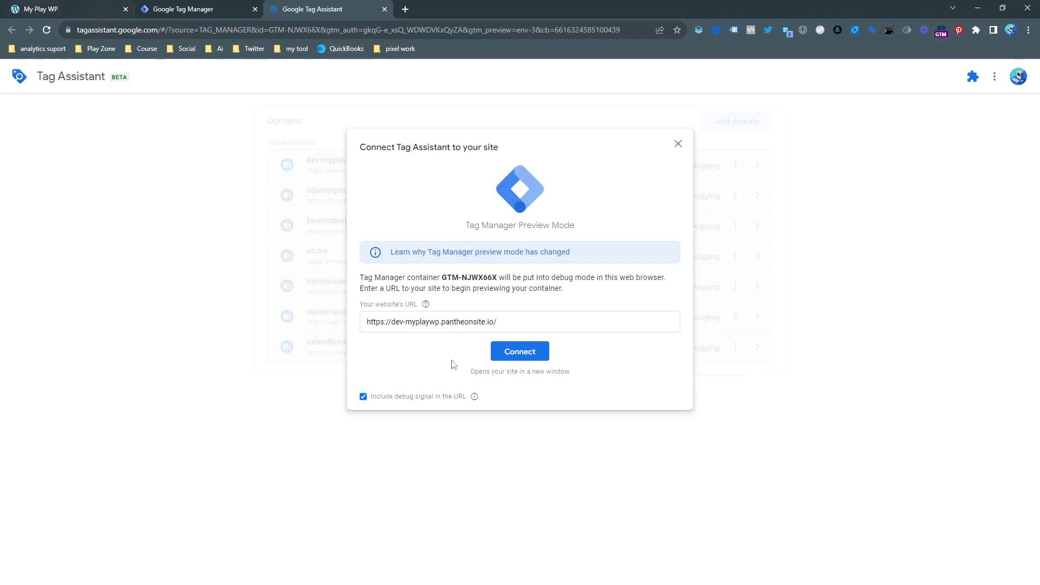
left_click(491, 326)
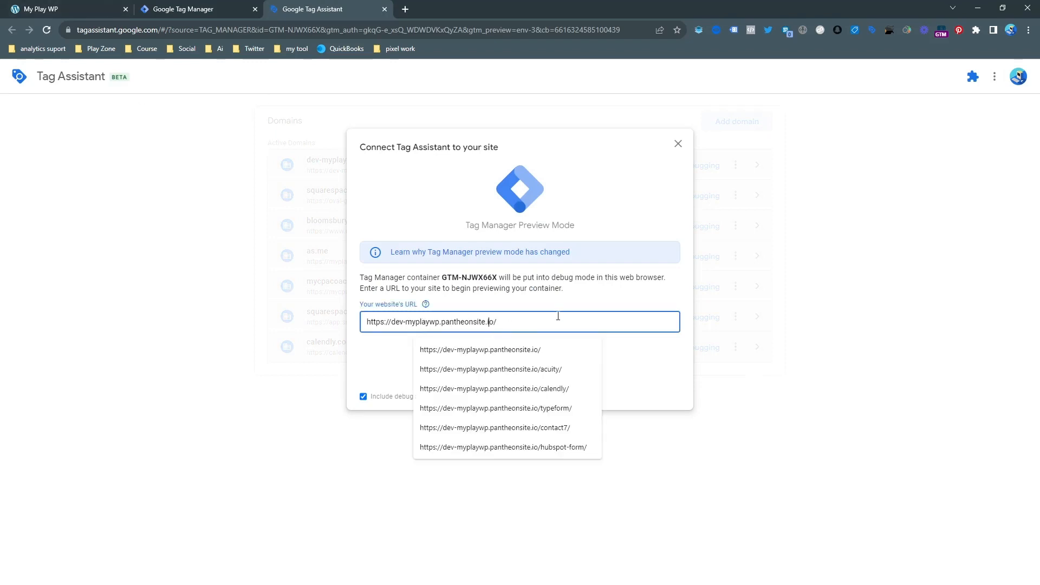
left_click(542, 355)
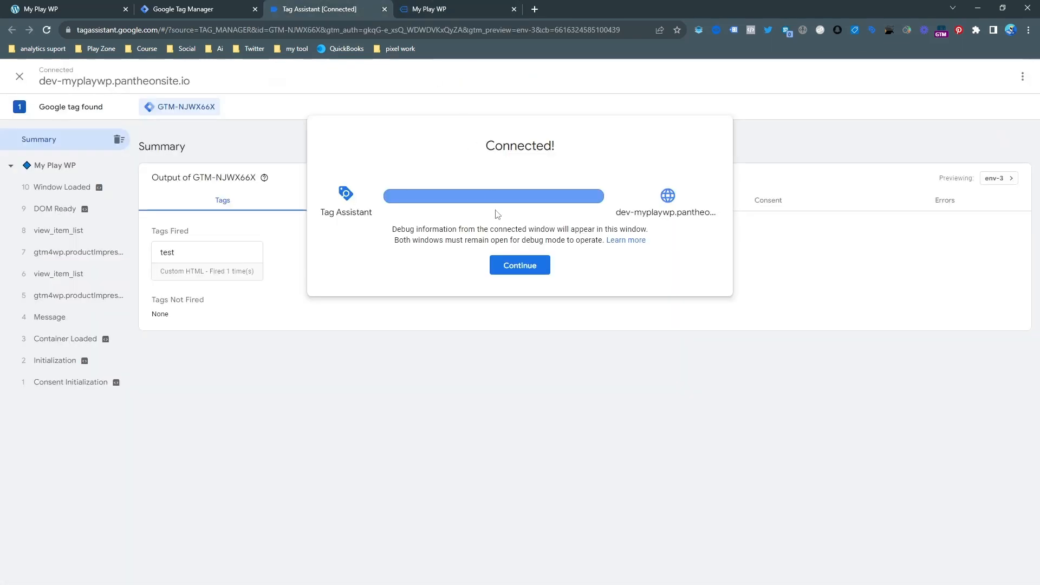
left_click(517, 266)
On the site opened in debug mode, open the gift popup and submit the 10% off form with a test e-mail address
left_click(421, 7)
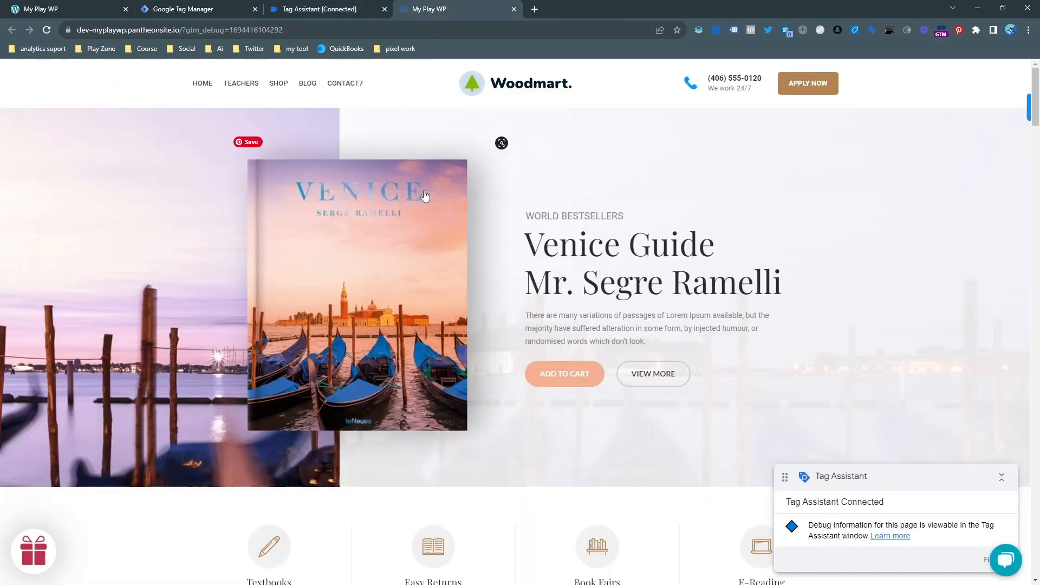
scroll(487, 222, "down", 1)
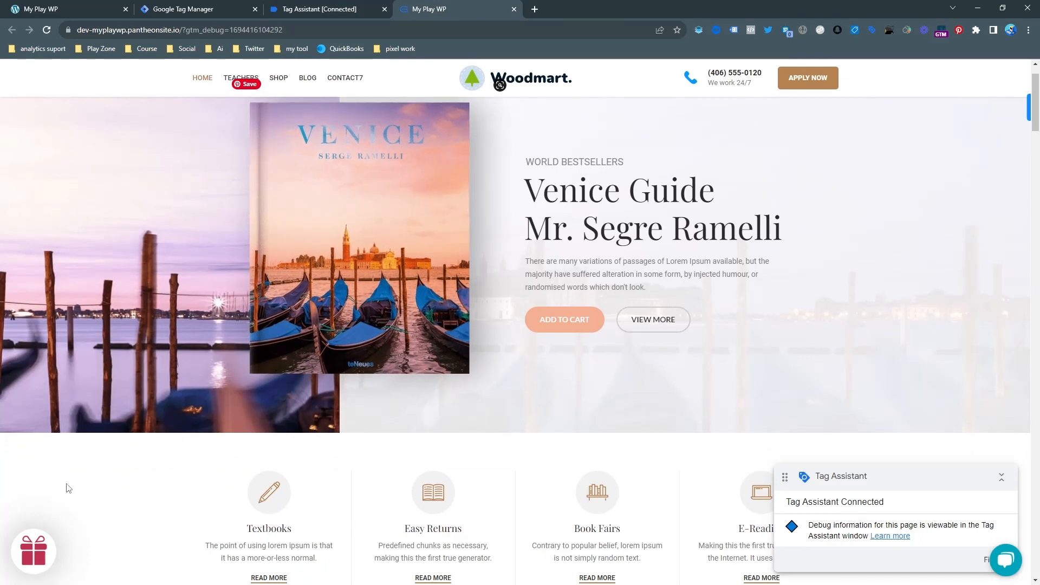
left_click(38, 553)
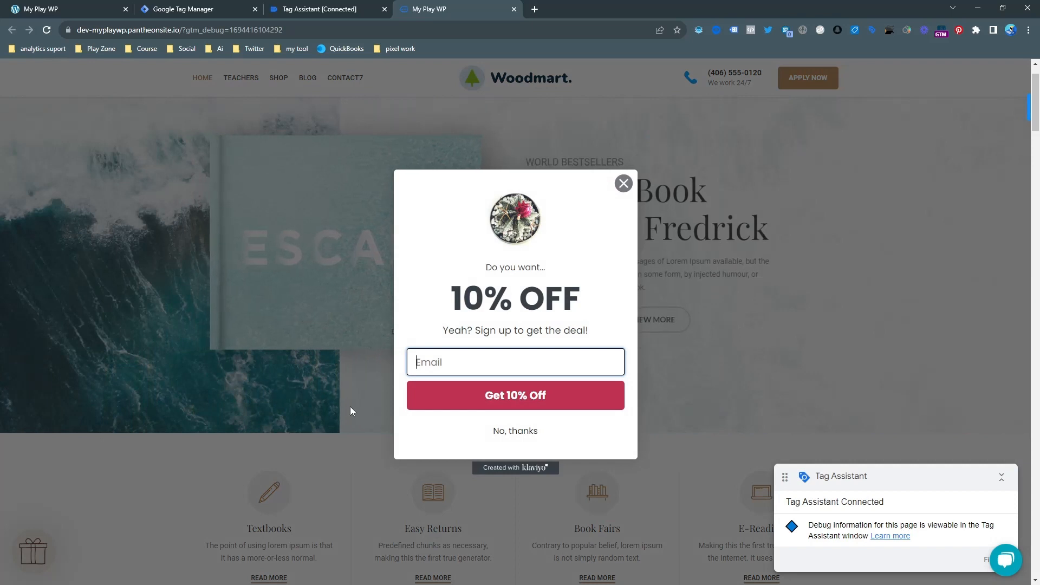
left_click(428, 366)
left_click(487, 411)
left_click(500, 404)
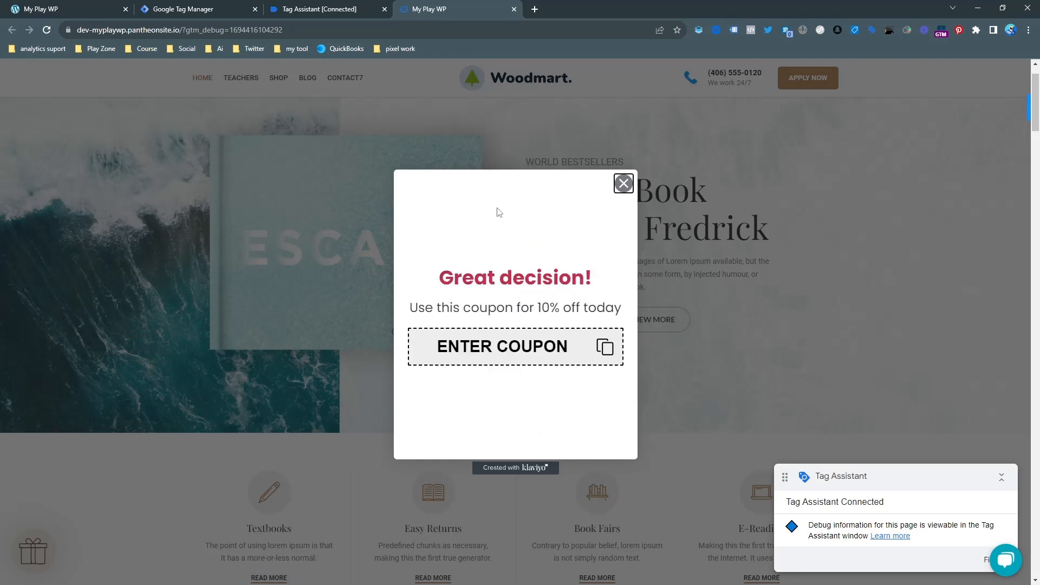
Inspect the klaviyo event in Tag Assistant and copy its event name from the API call
left_click(325, 8)
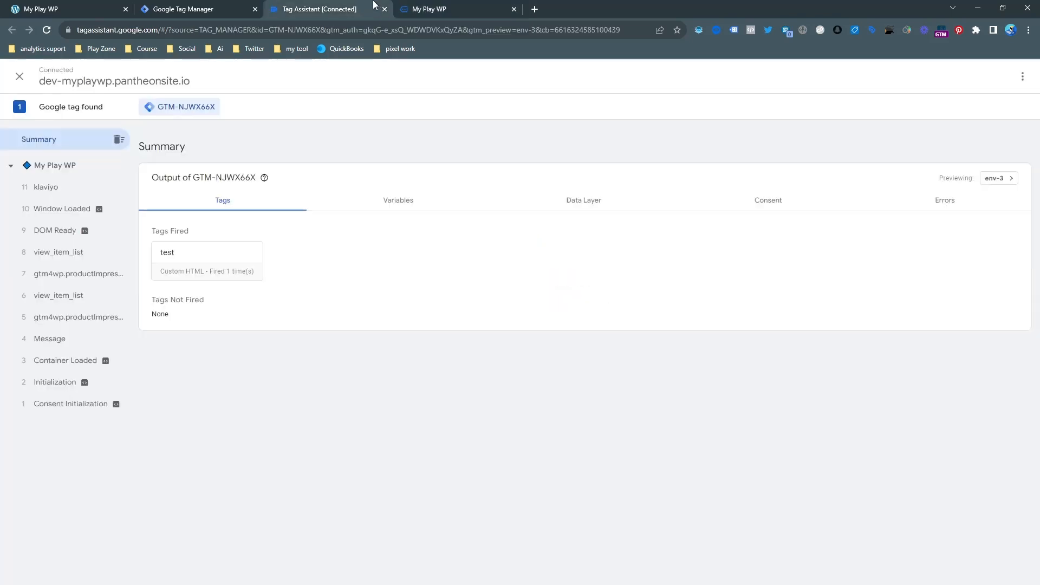
left_click(90, 191)
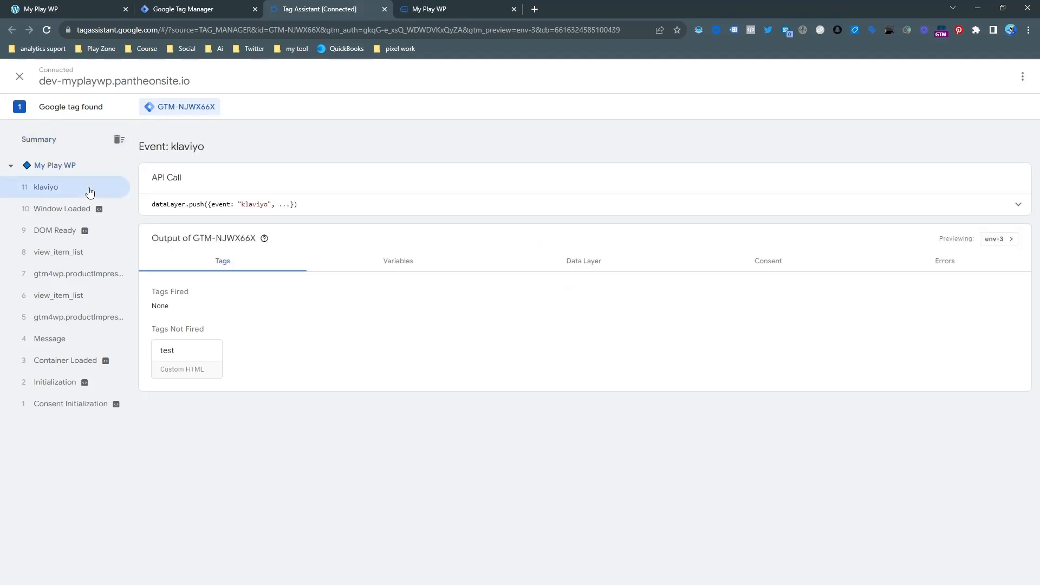
triple_click(253, 207)
double_click(253, 207)
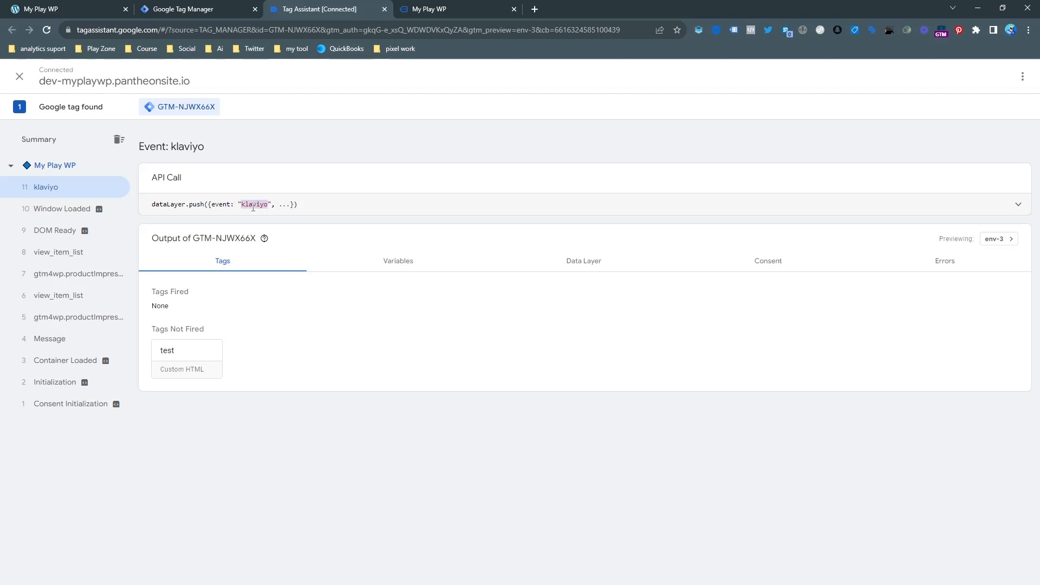
right_click(248, 202)
left_click(266, 211)
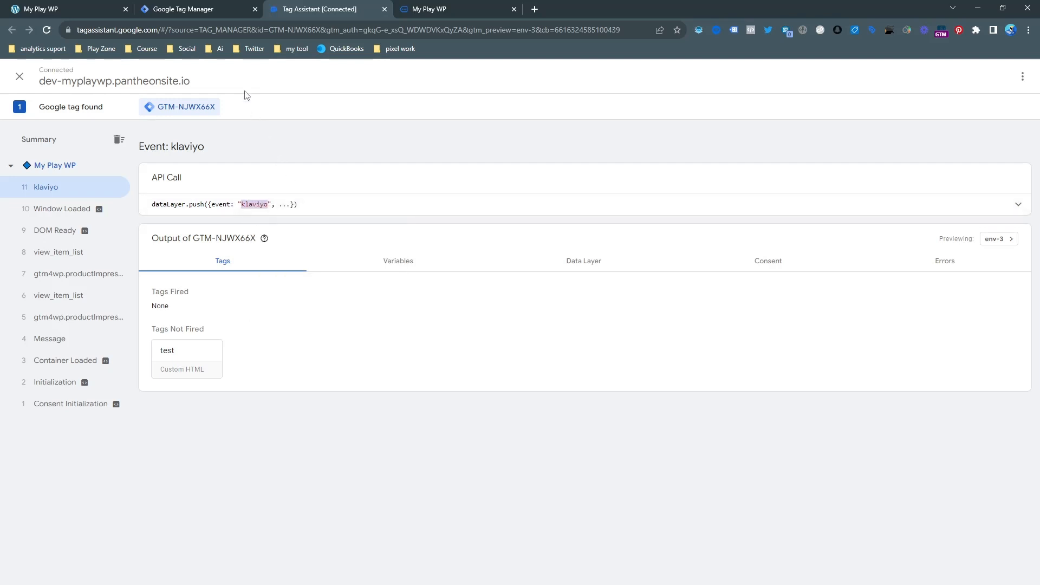
In Google Tag Manager, create a Custom Event trigger with the event name klaviyo
left_click(209, 8)
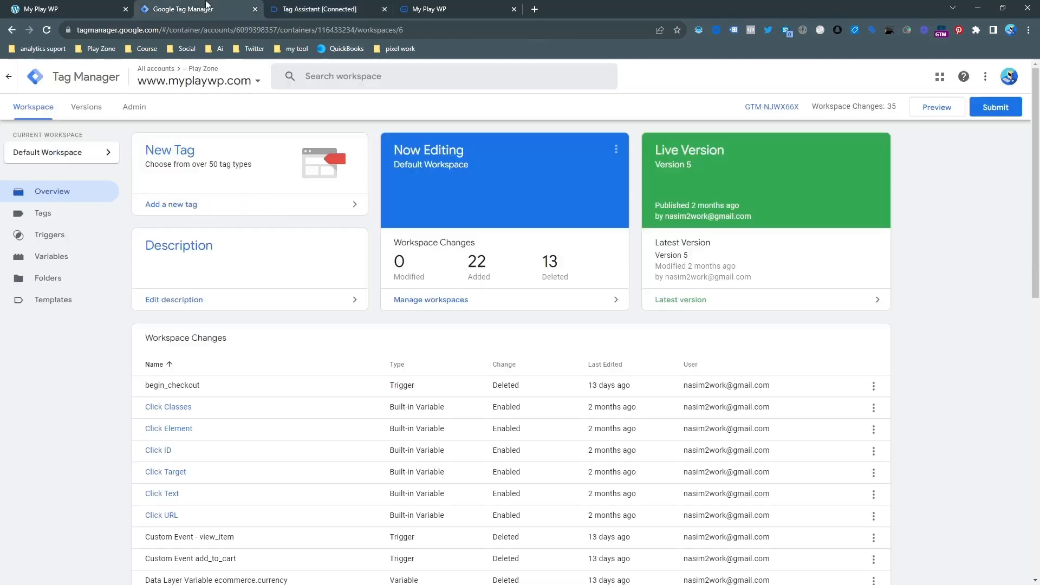
left_click(78, 235)
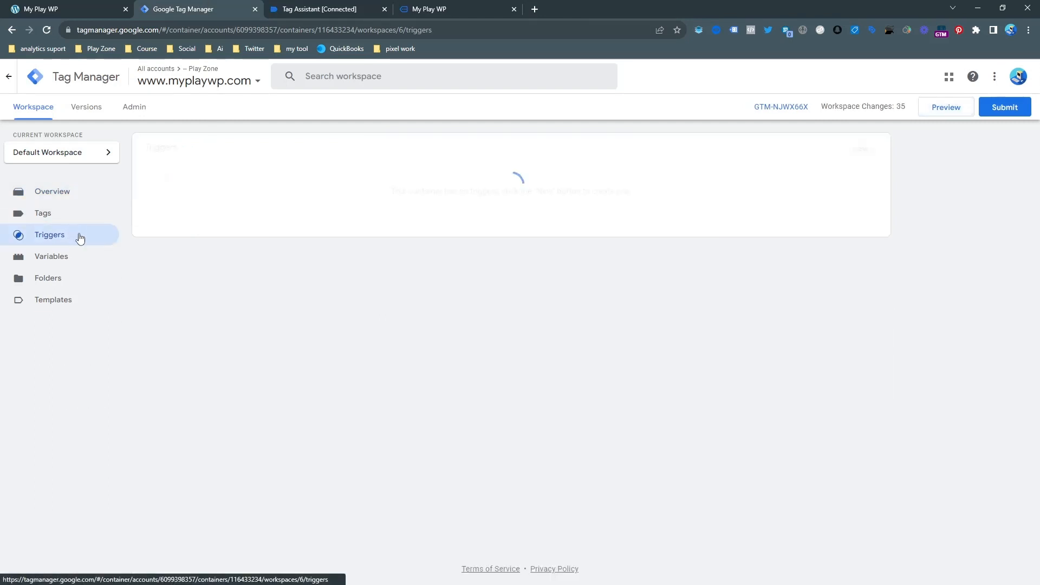
left_click(870, 148)
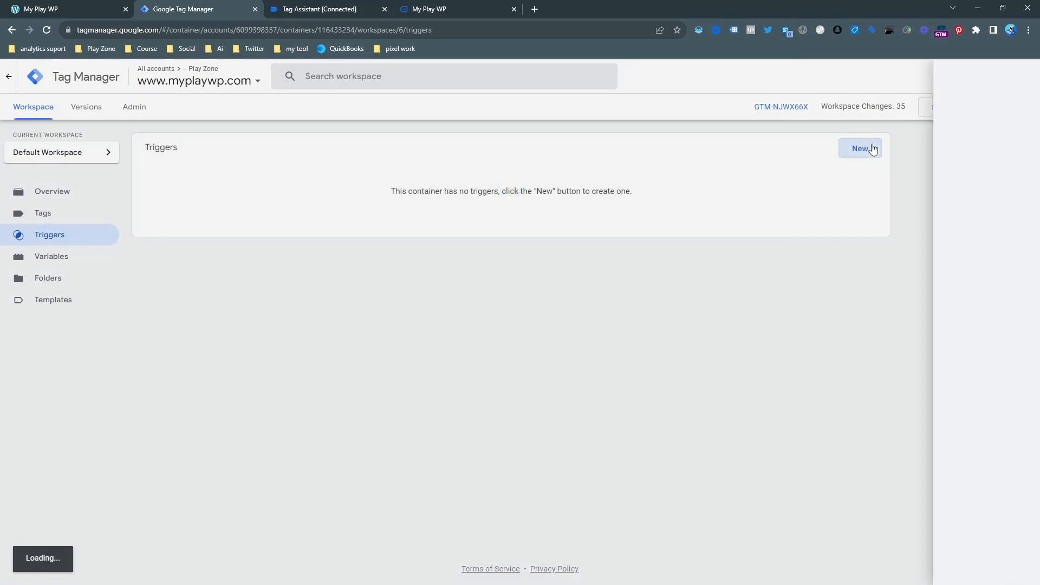
left_click(513, 183)
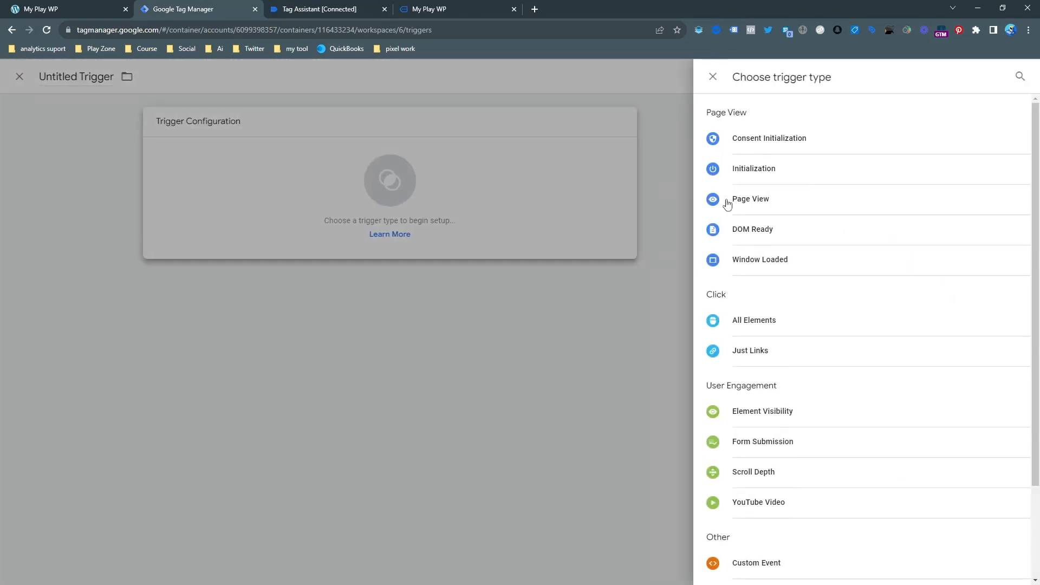
left_click(737, 564)
left_click(489, 230)
type("klaviyo")
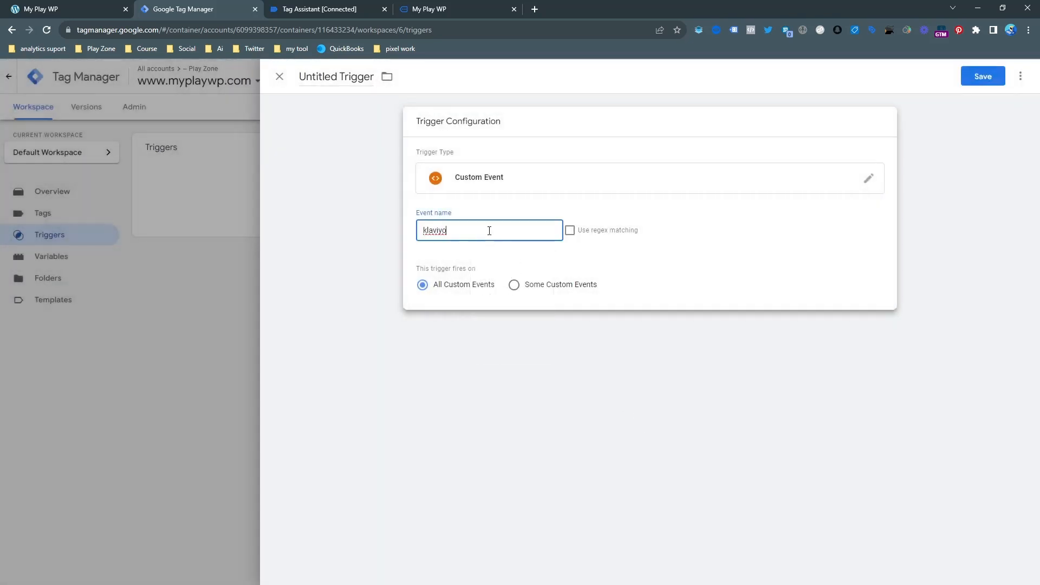
Save the new trigger under the name "klaviyo - trigger"
left_click(978, 77)
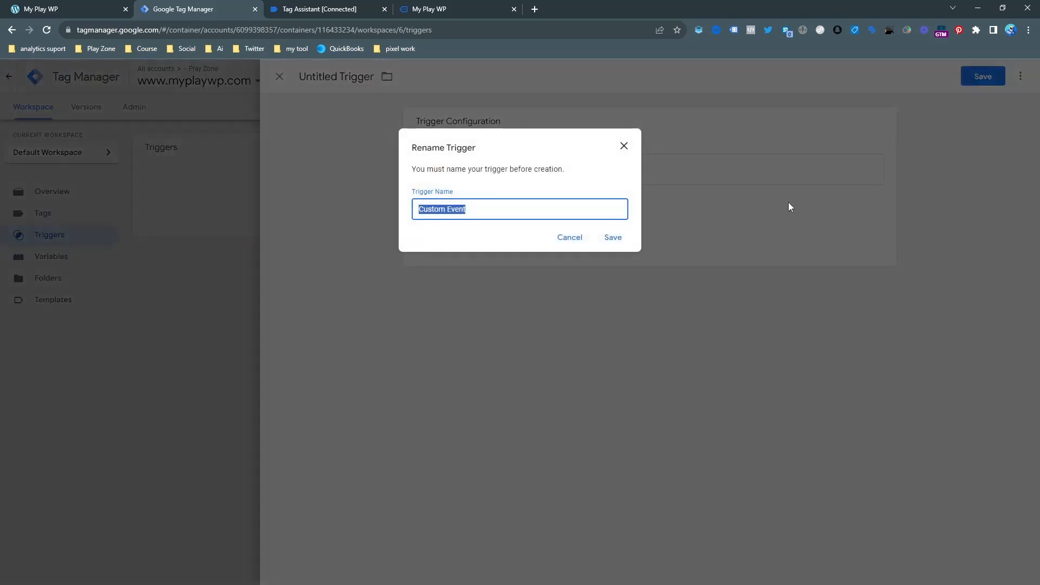
type("klaviyo - trigger")
left_click(606, 237)
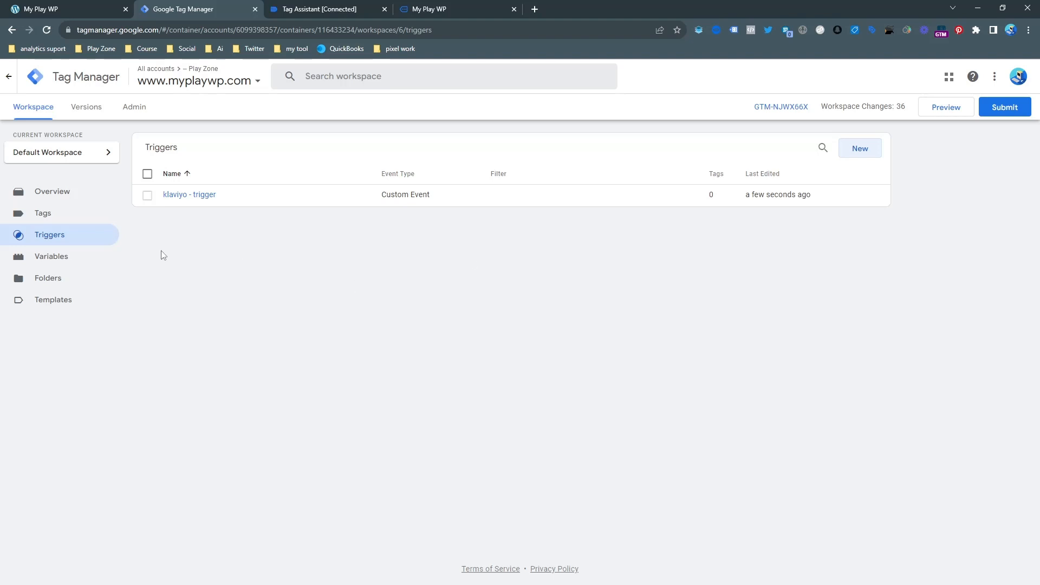
Create a new tag and choose the Snap Pixel gallery template as its tag type
left_click(101, 219)
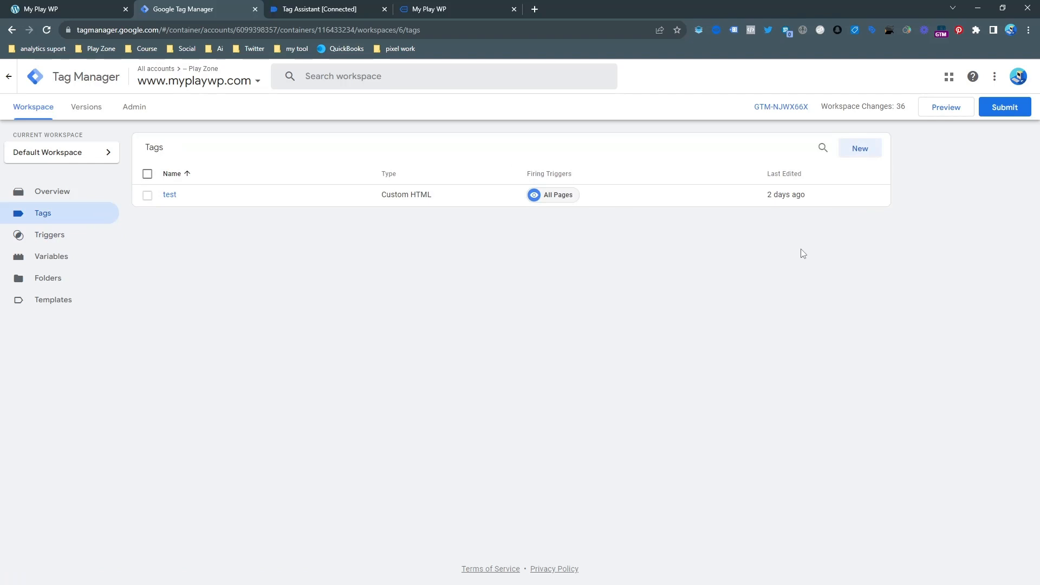
left_click(858, 153)
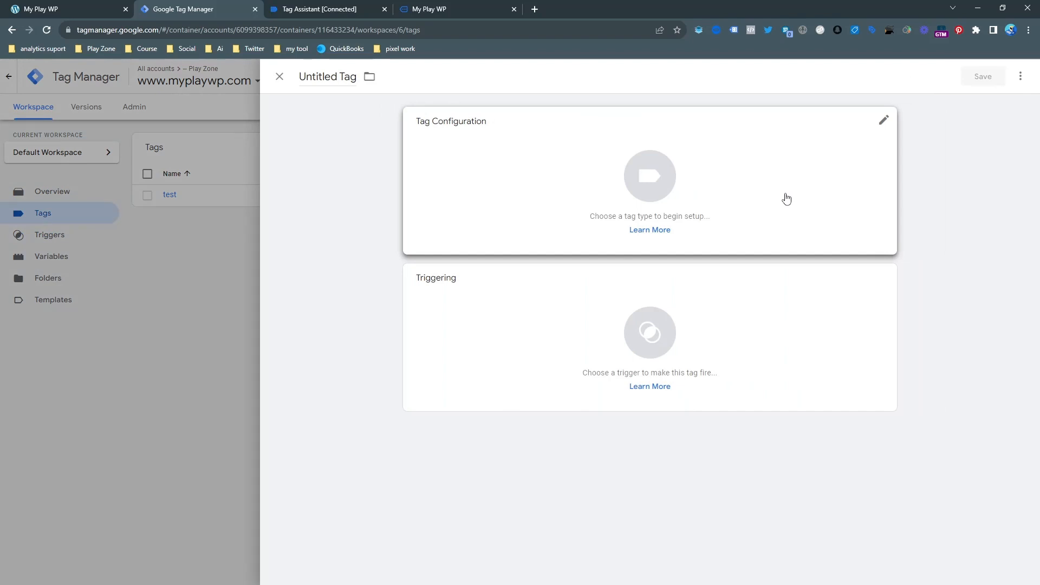
left_click(787, 199)
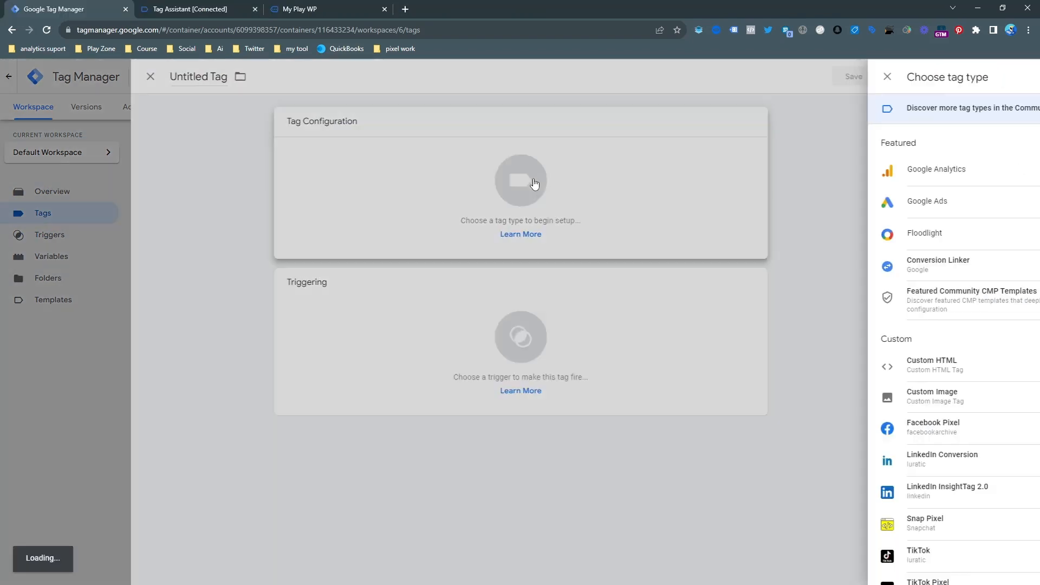
left_click(1006, 78)
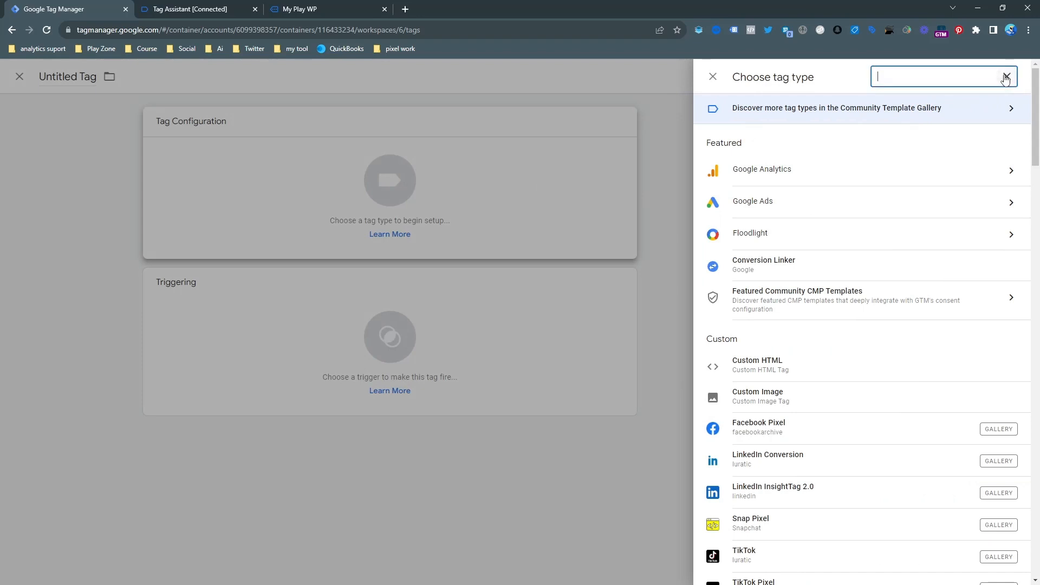
type("san")
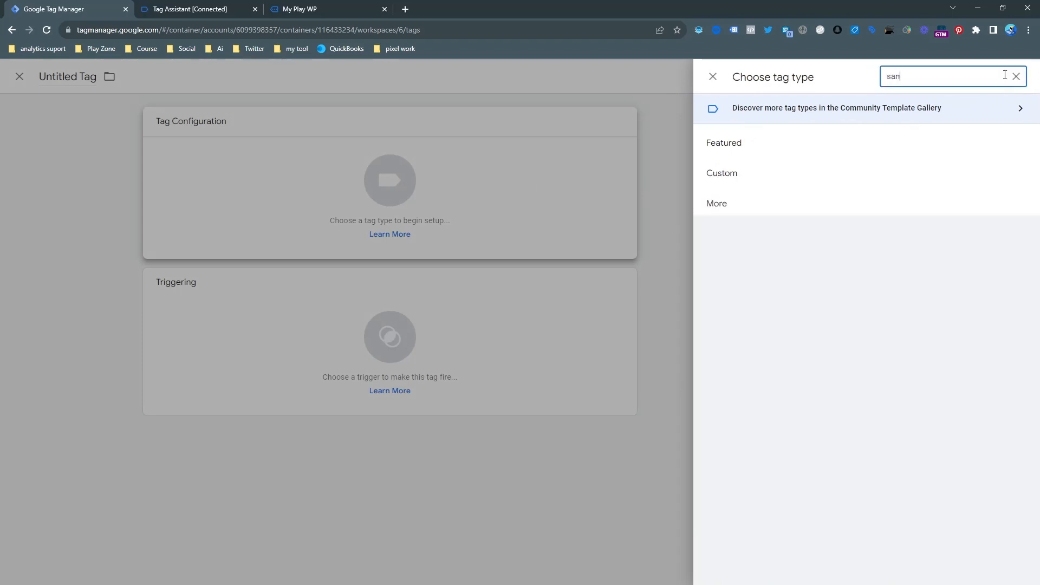
key("BackSpace")
key("BackSpace")
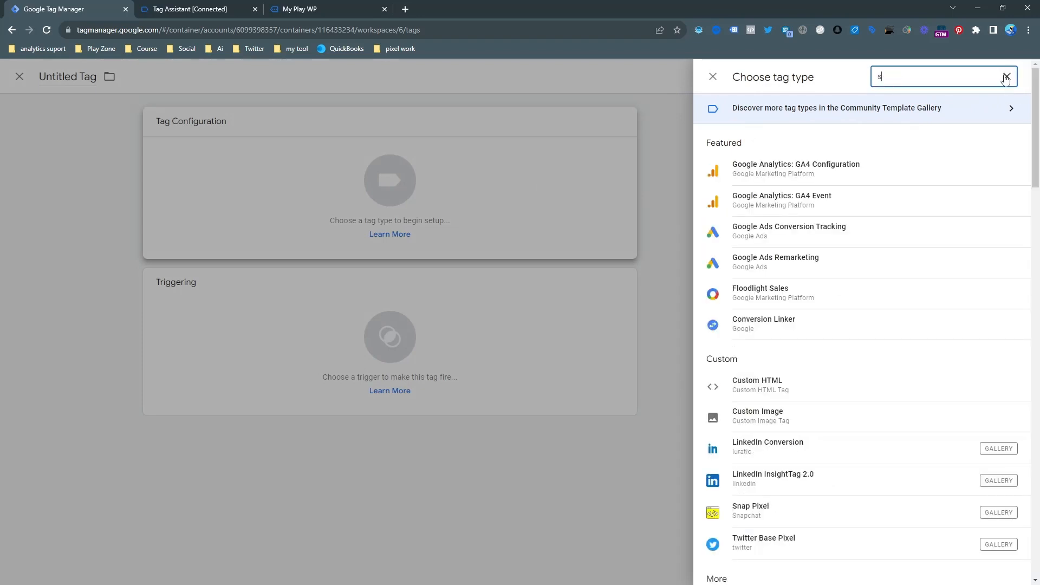
type("na")
left_click(817, 202)
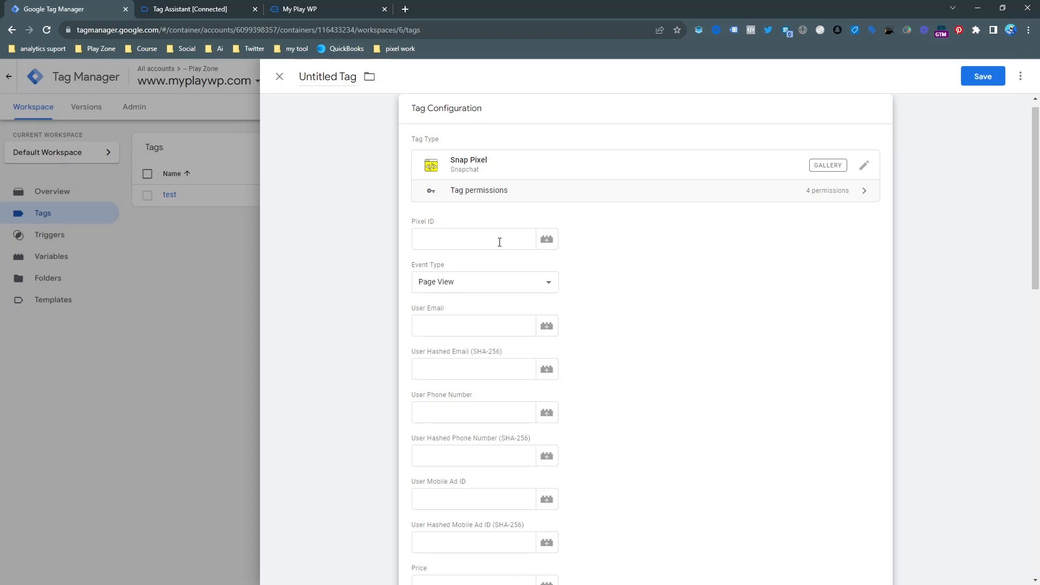
Paste the Snapchat pixel ID into the new tag and select Page View as the event type
scroll(499, 227, "down", 4)
scroll(482, 228, "up", 4)
left_click(464, 236)
key("ctrl+v")
left_click(646, 290)
left_click(497, 287)
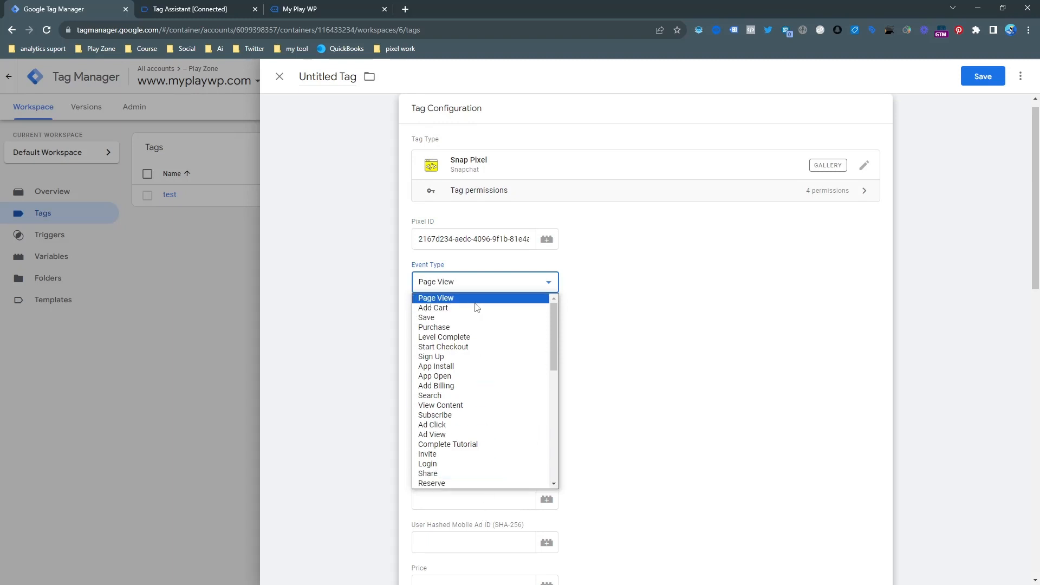
left_click(487, 302)
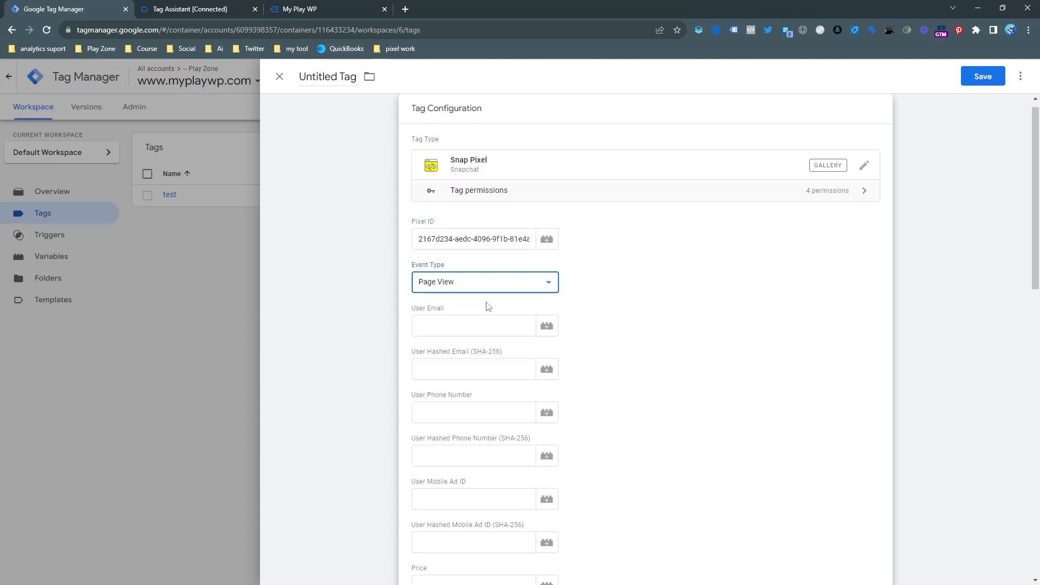
Assign the Initialization - All Pages trigger to the page view tag and save it as "Snap Pixel"
scroll(513, 307, "down", 15)
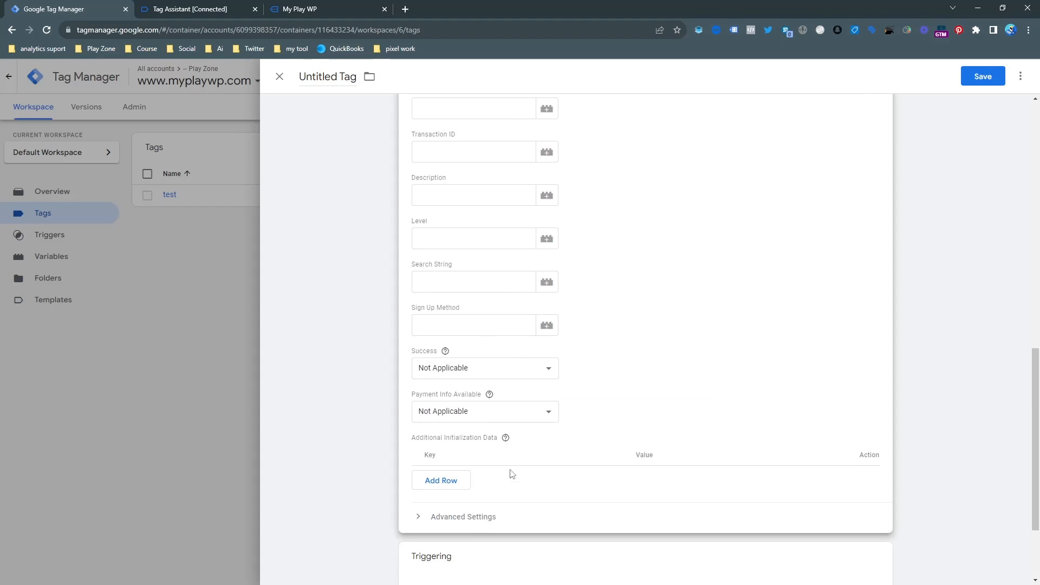
left_click(478, 481)
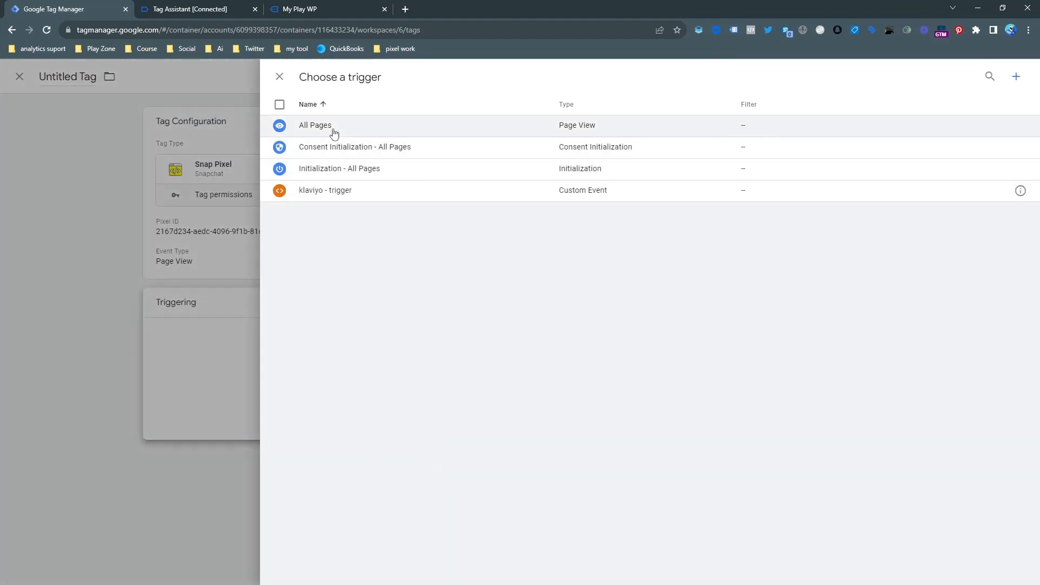
left_click(332, 169)
left_click(980, 77)
left_click(611, 238)
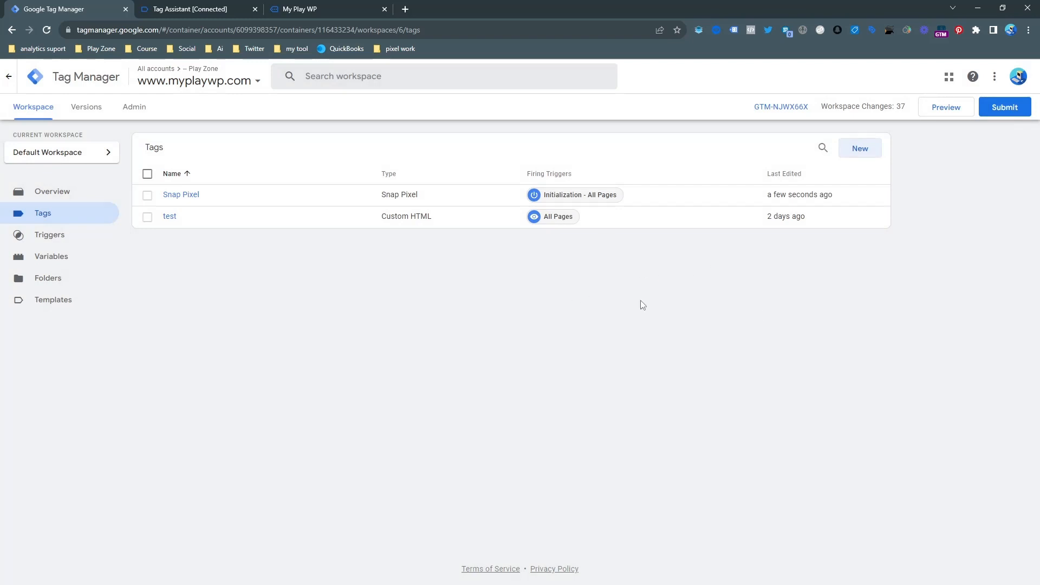
Create another tag from the Snap Pixel gallery template with the Snapchat pixel ID pasted in and Subscribe as the event type
left_click(865, 148)
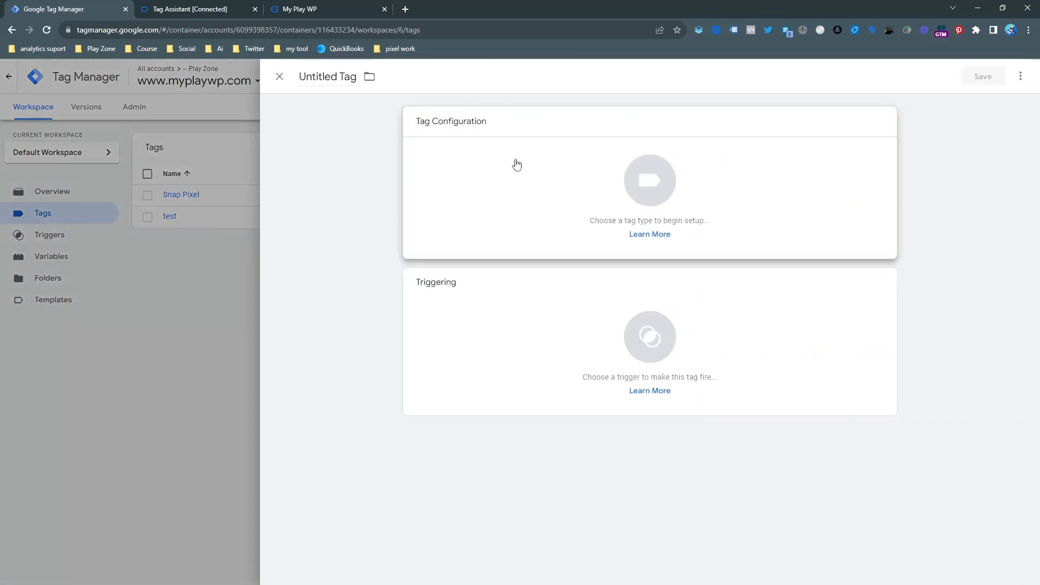
left_click(505, 178)
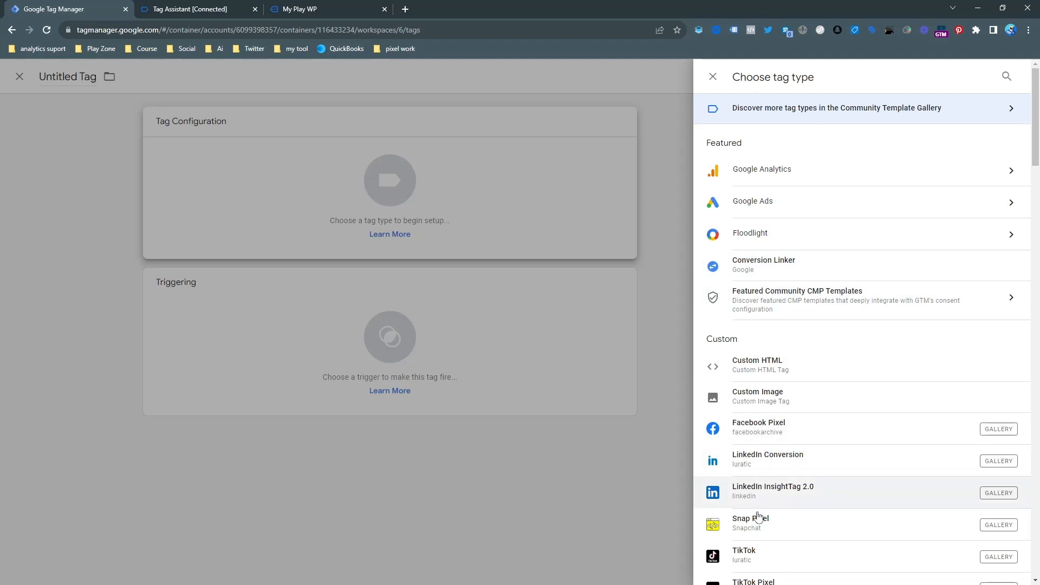
left_click(756, 531)
left_click(480, 238)
key("ctrl+v")
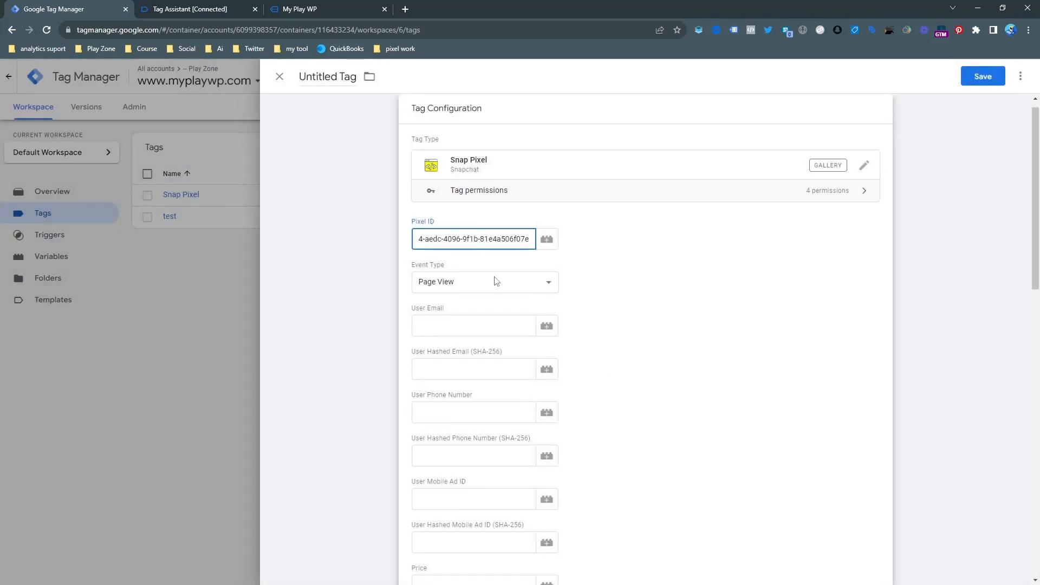
left_click(497, 284)
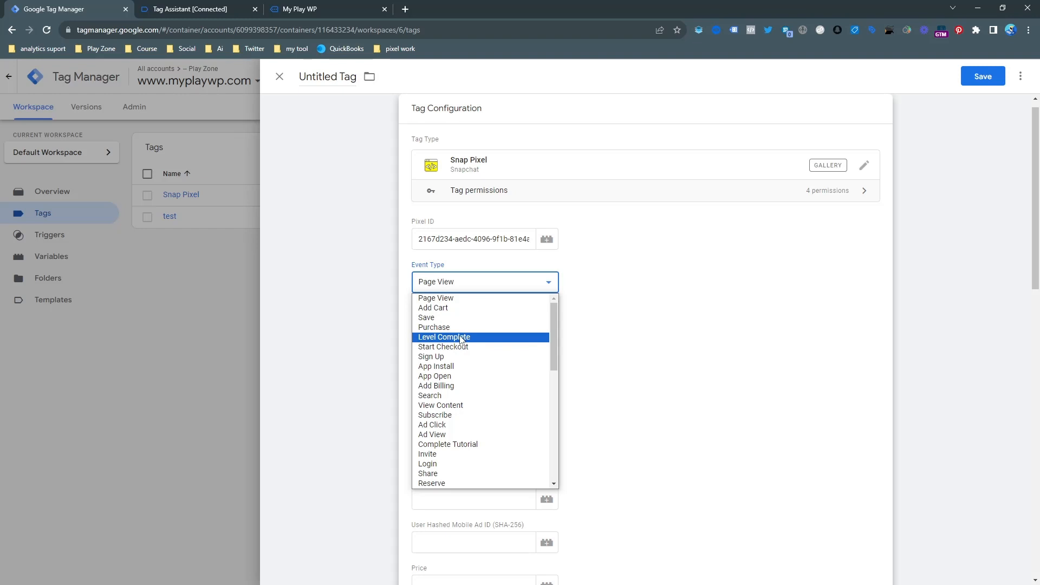
left_click(458, 415)
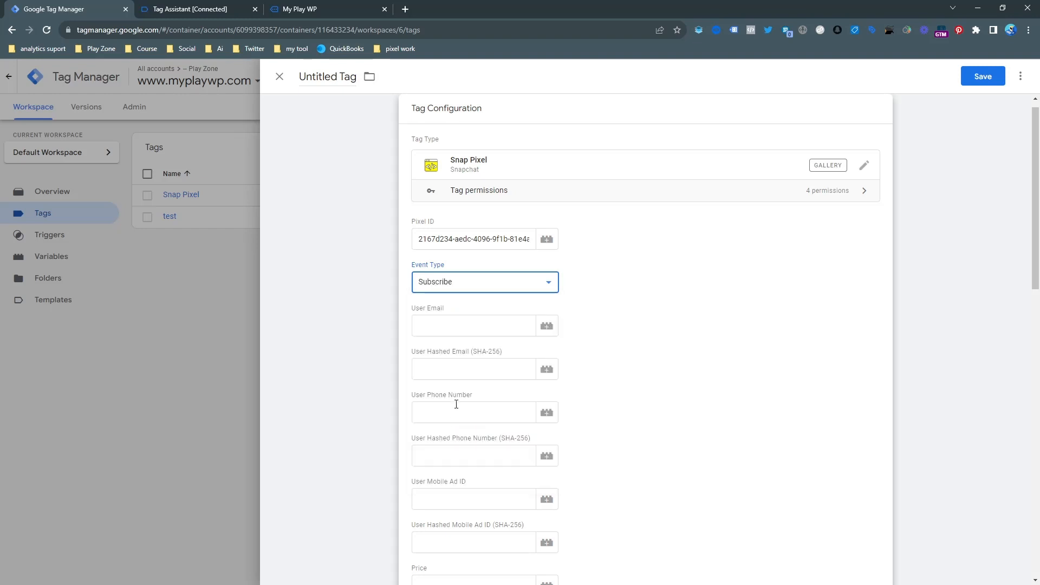
Assign the "klaviyo - trigger" custom event as the firing trigger of the Subscribe tag
scroll(625, 333, "down", 15)
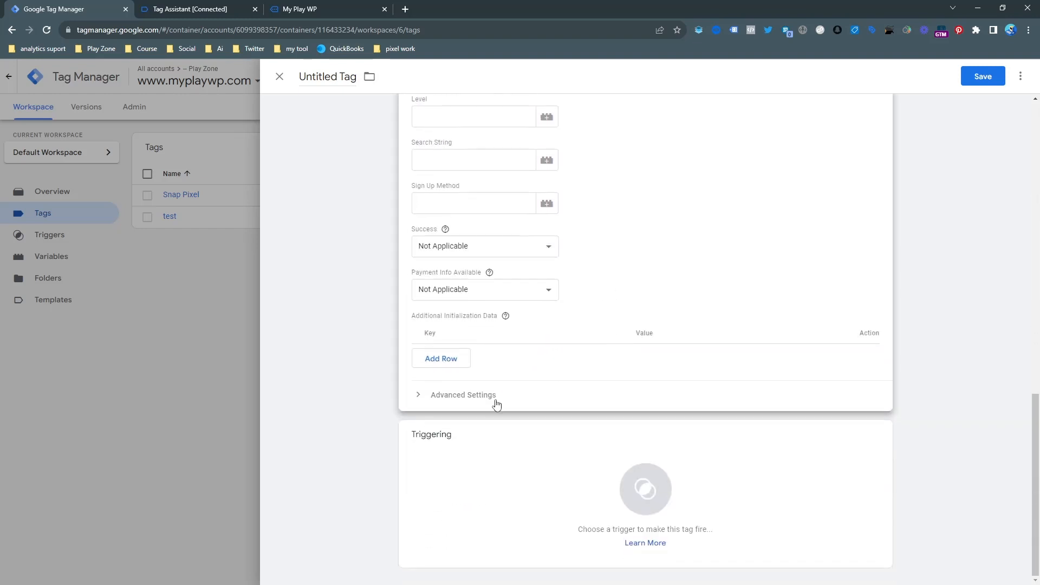
left_click(463, 469)
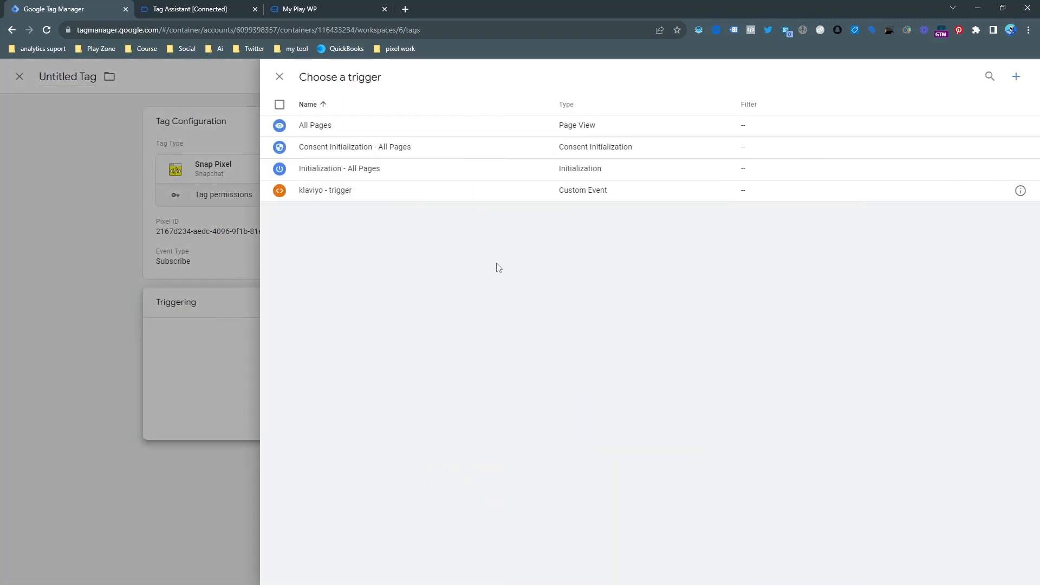
left_click(406, 196)
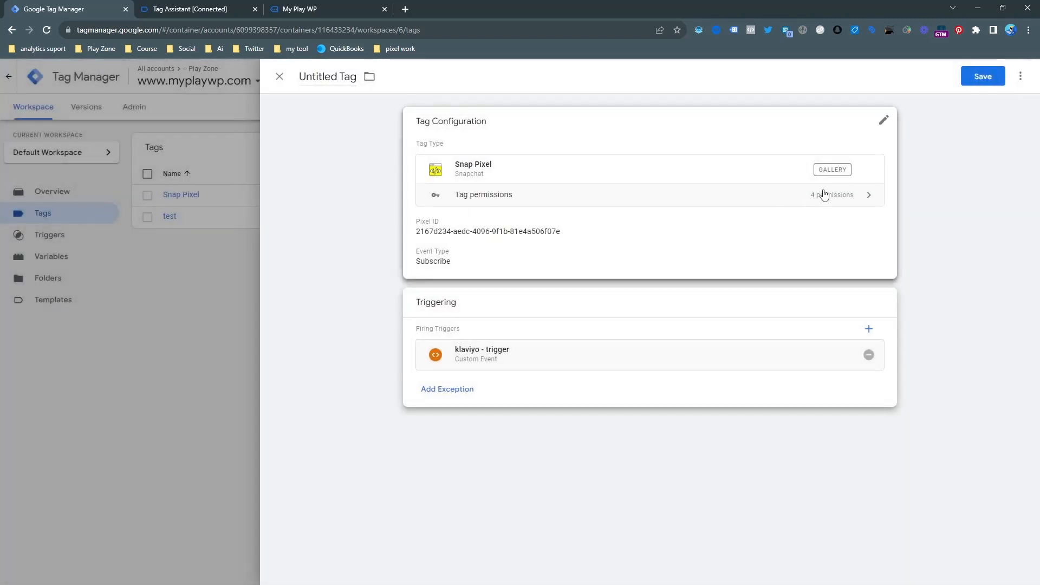
Save the Subscribe tag under the name "Snap Pixel - klaviyo"
left_click(983, 77)
left_click(462, 209)
key("BackSpace")
type("-")
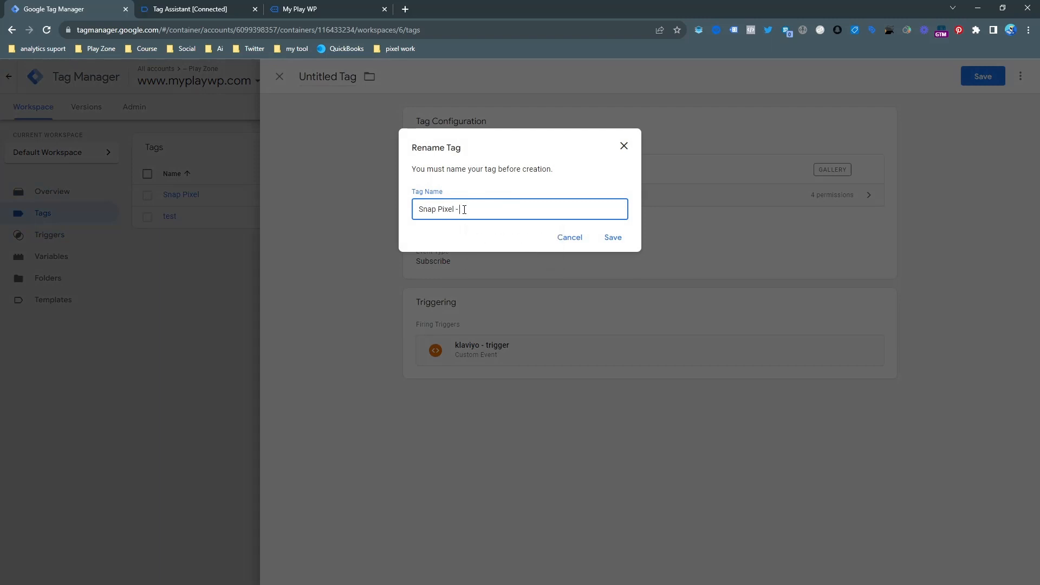
type(" Klaviyo")
left_click(611, 238)
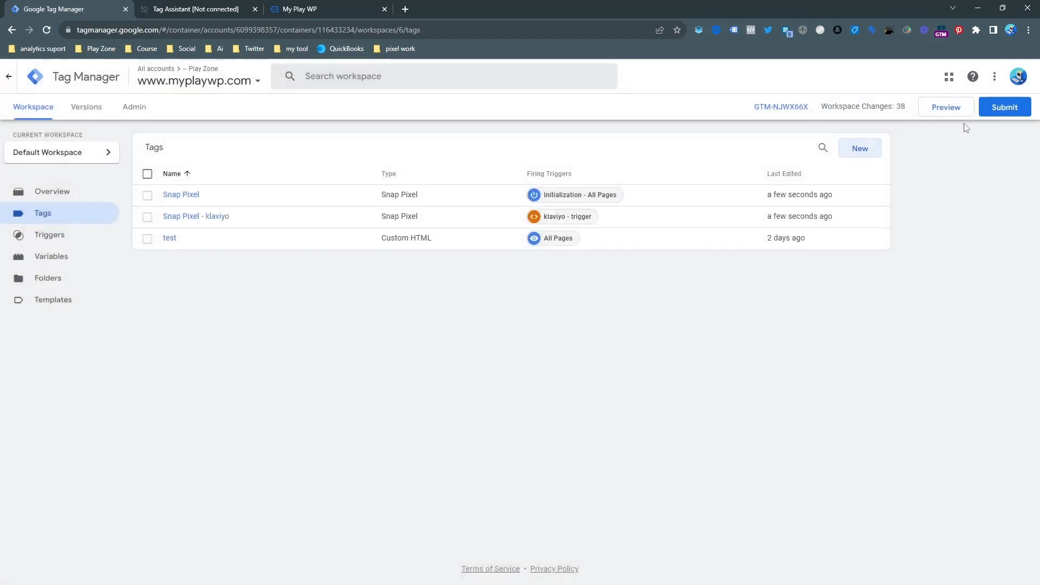
Start a preview of the workspace and connect Tag Assistant to the My Play WP site
left_click(943, 115)
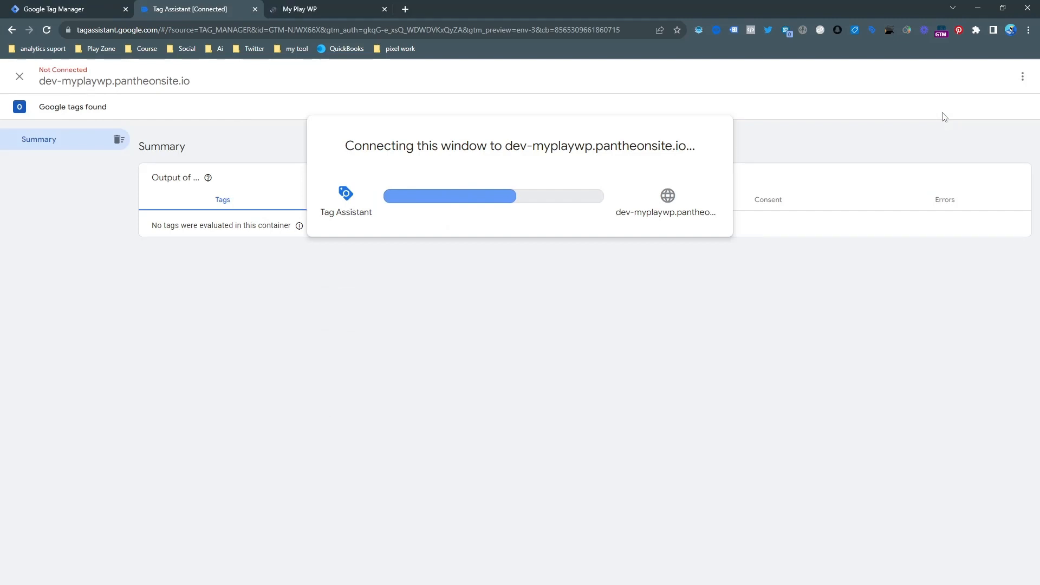
left_click(336, 9)
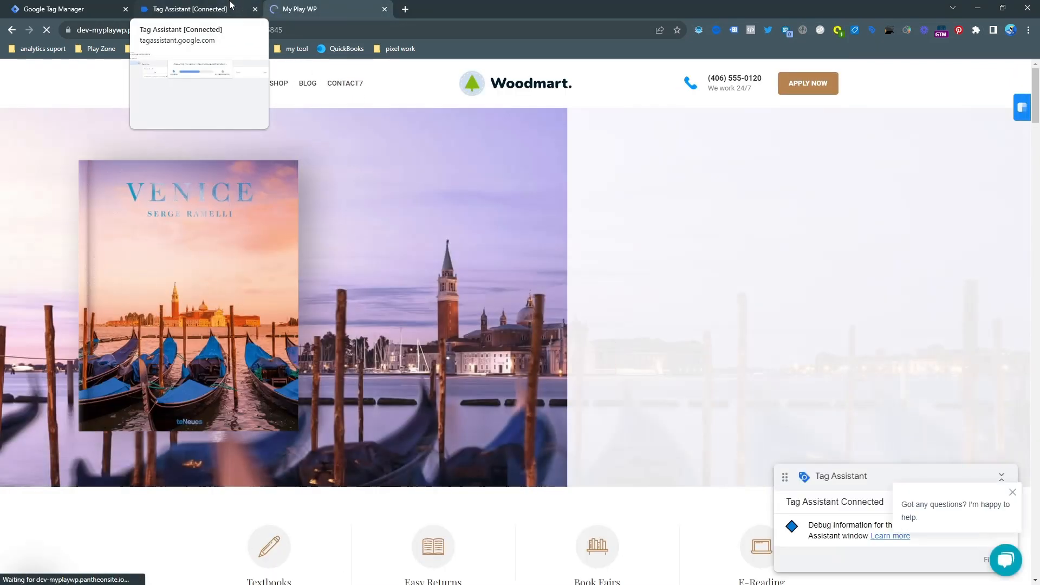
left_click(231, 5)
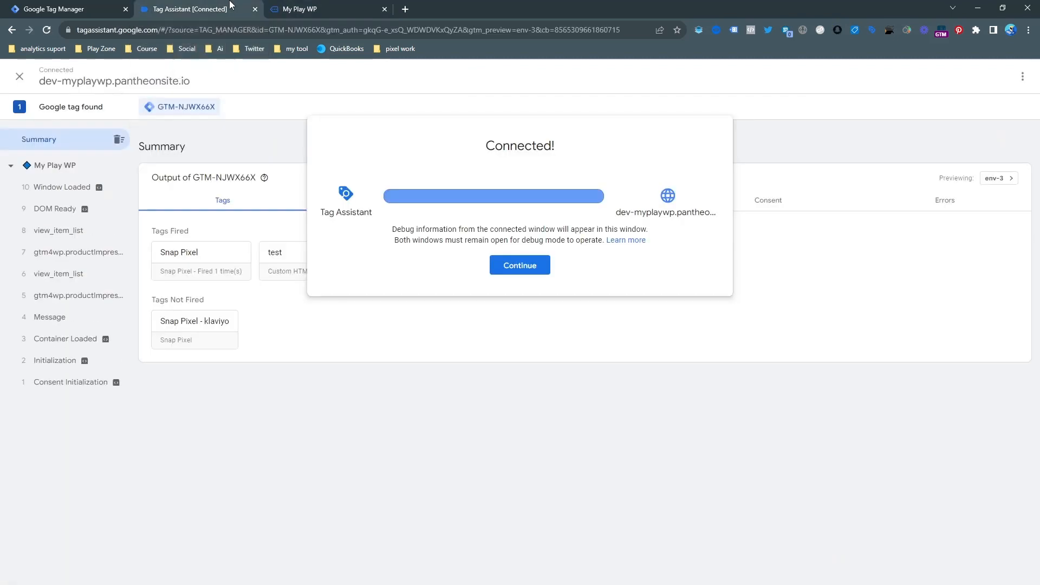
left_click(494, 260)
On the My Play WP site, open the Klaviyo 10% off popup and submit it with a test e-mail address
left_click(347, 7)
left_click(34, 557)
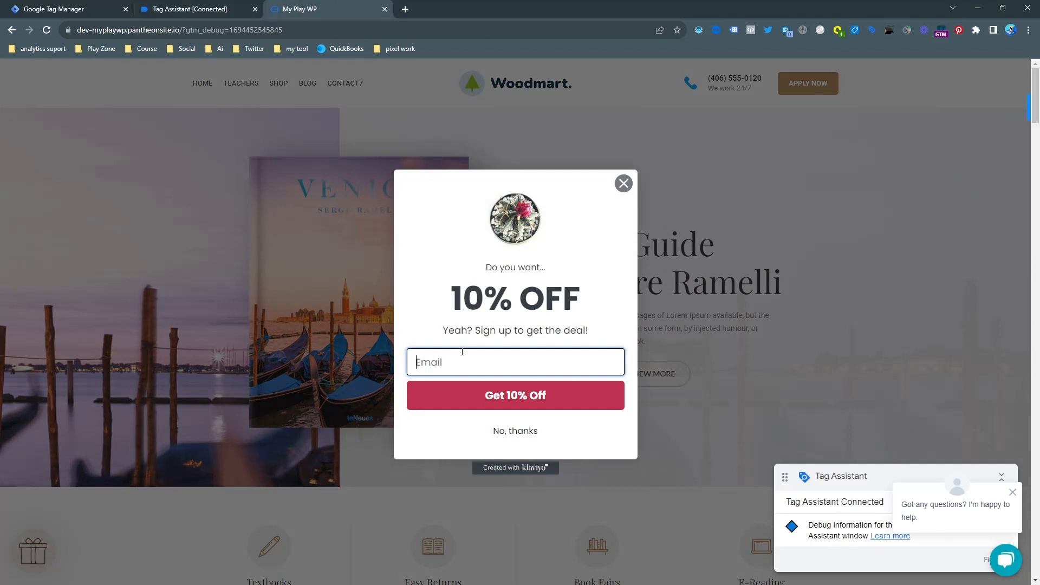
left_click(426, 368)
left_click(504, 409)
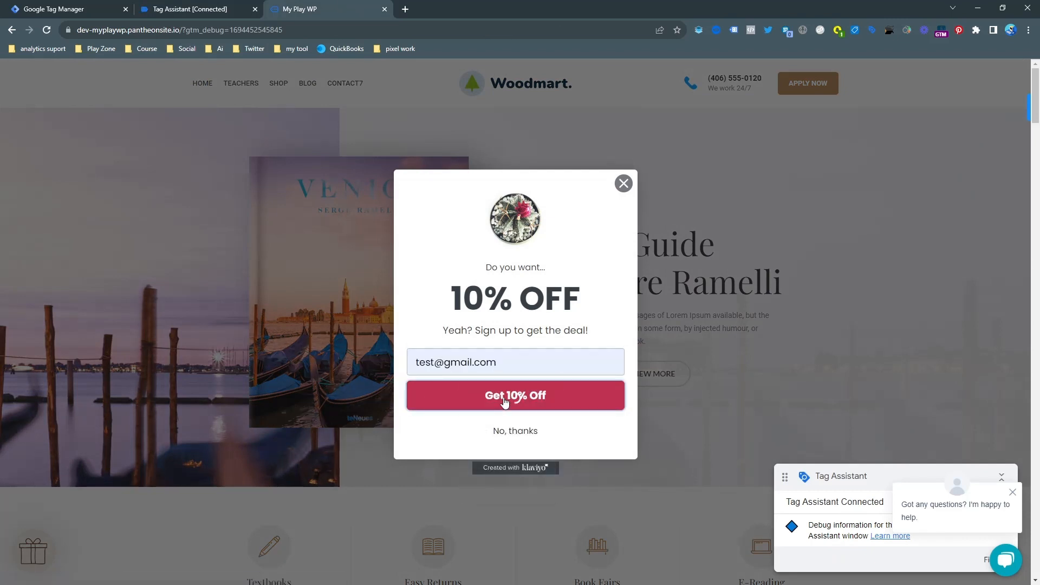
left_click(504, 400)
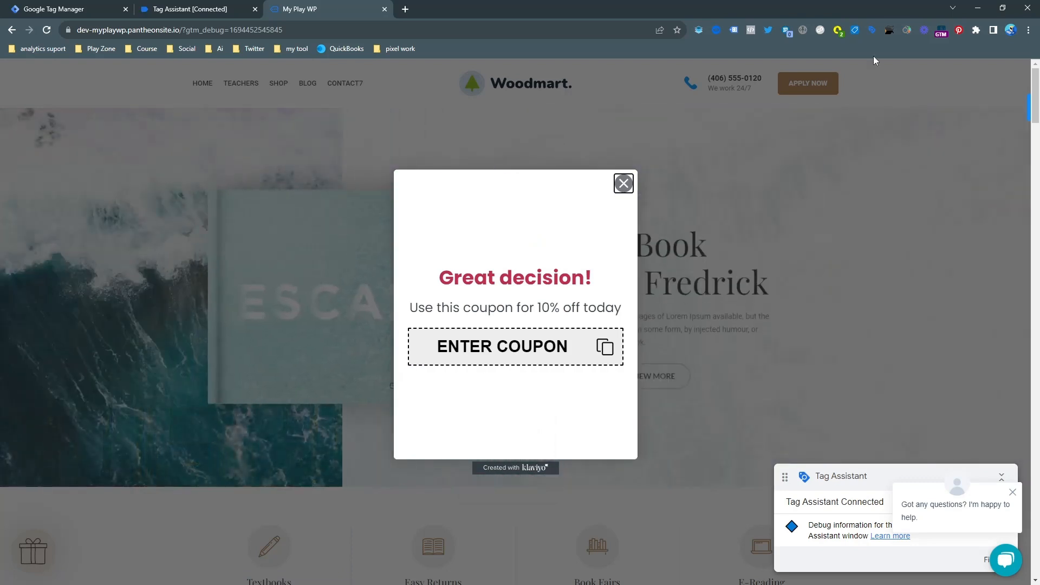
Check the event type of each fired image pixel event in Snap Pixel Helper
left_click(839, 30)
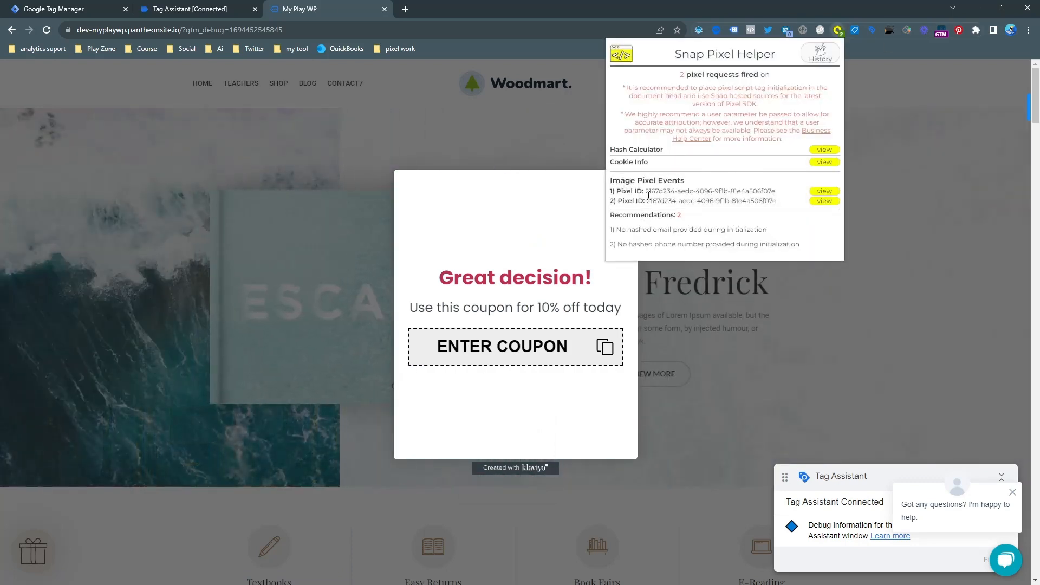
left_click(825, 191)
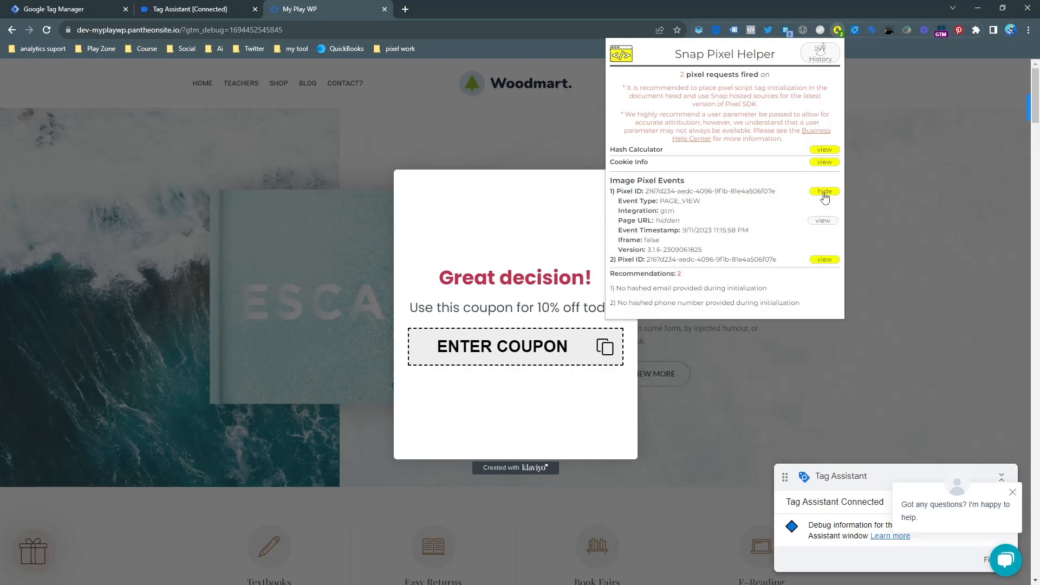
left_click(832, 193)
left_click(825, 201)
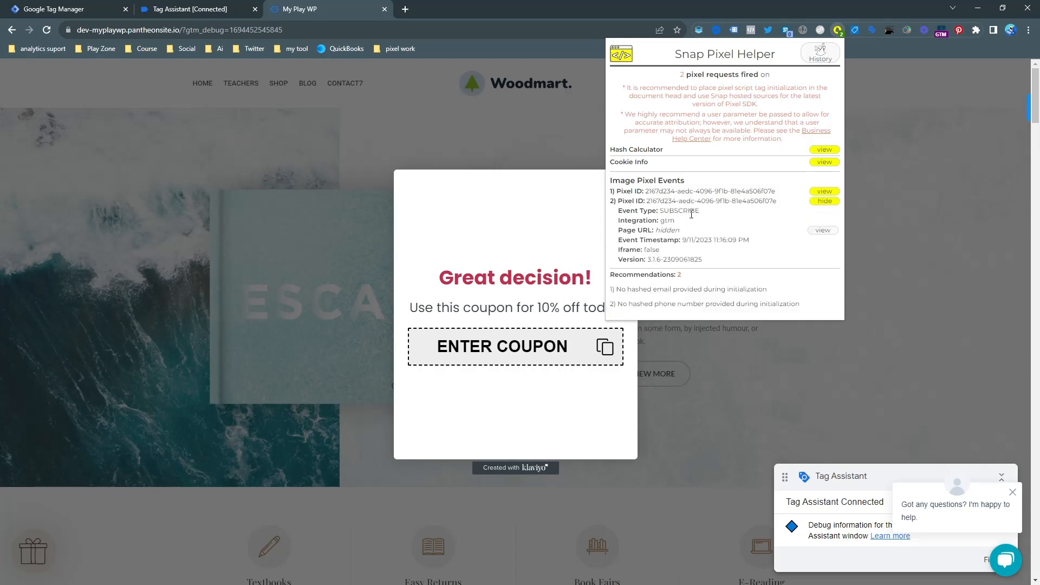
left_click(823, 203)
In Tag Assistant, inspect the details of the Snap Pixel - klaviyo tag under the klaviyo event
left_click(195, 9)
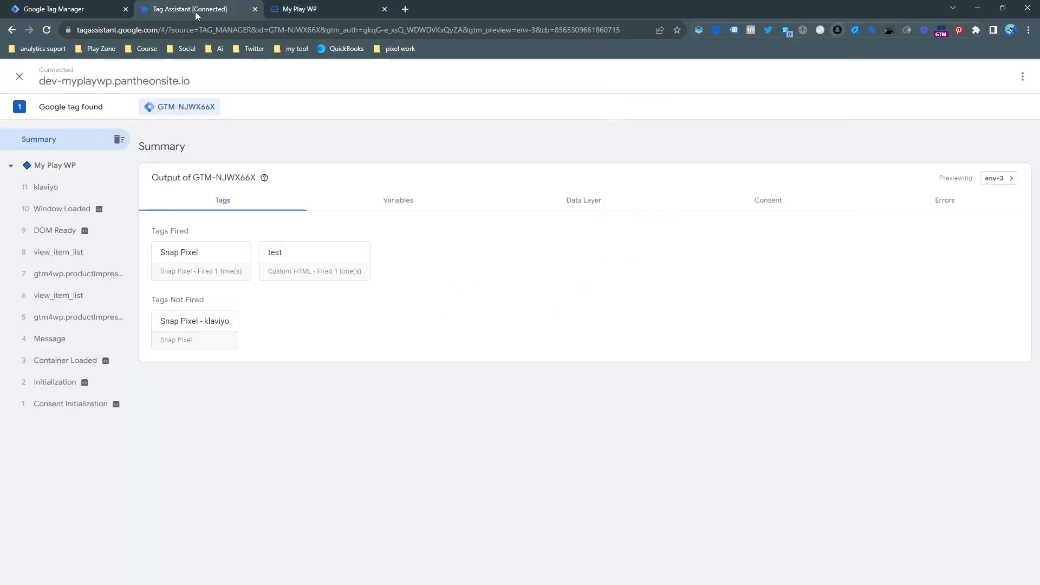
left_click(54, 187)
left_click(210, 319)
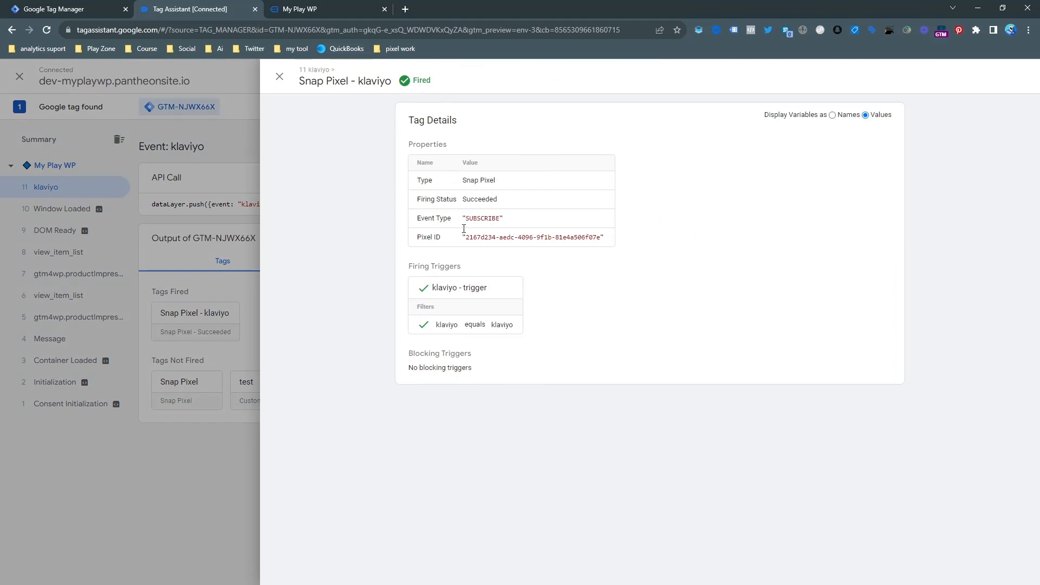
left_click(169, 152)
Return to Google Tag Manager and open the submission form for publishing the workspace changes
left_click(89, 7)
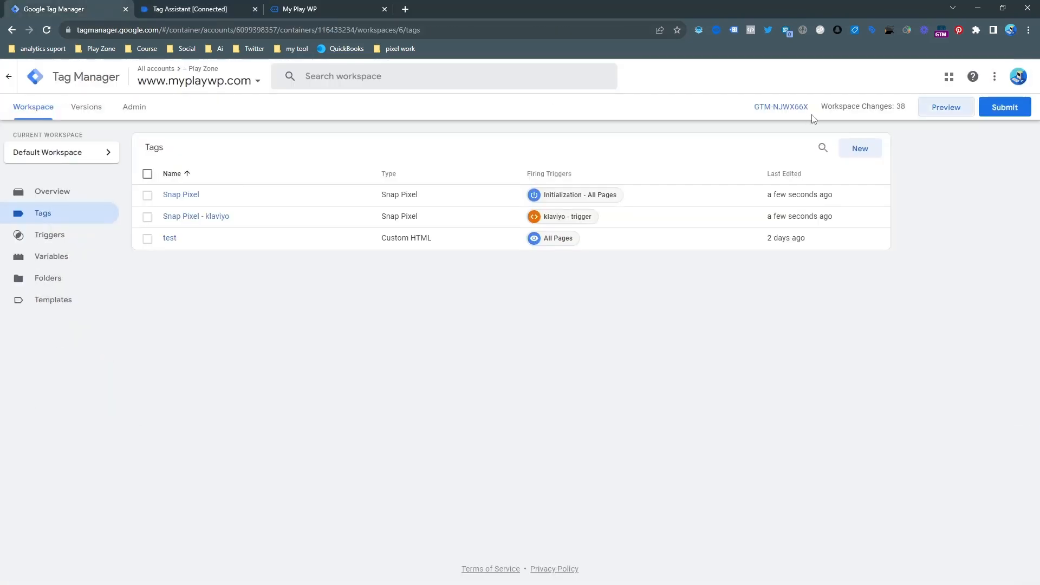
left_click(1001, 111)
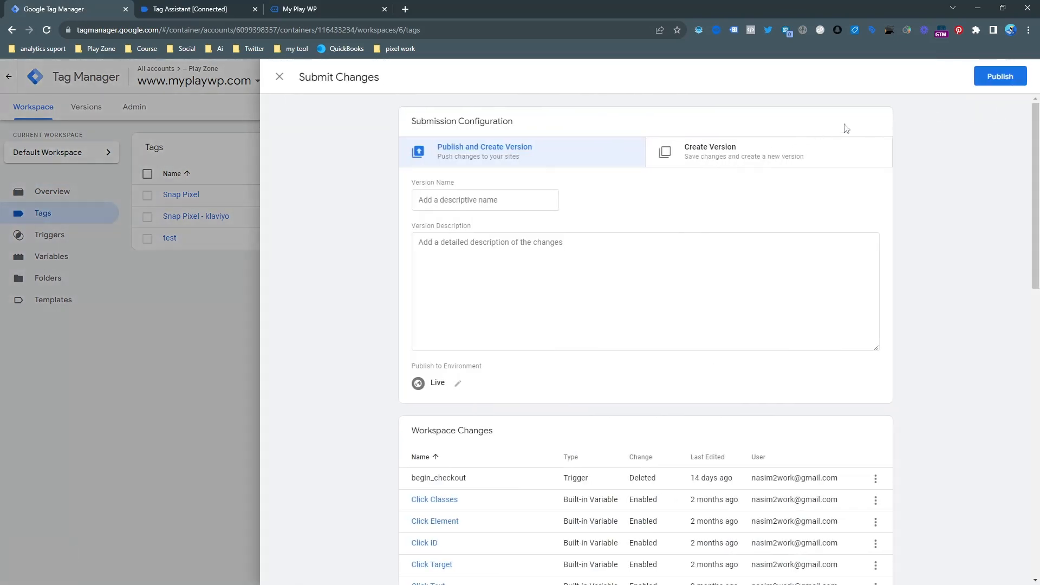
left_click(232, 194)
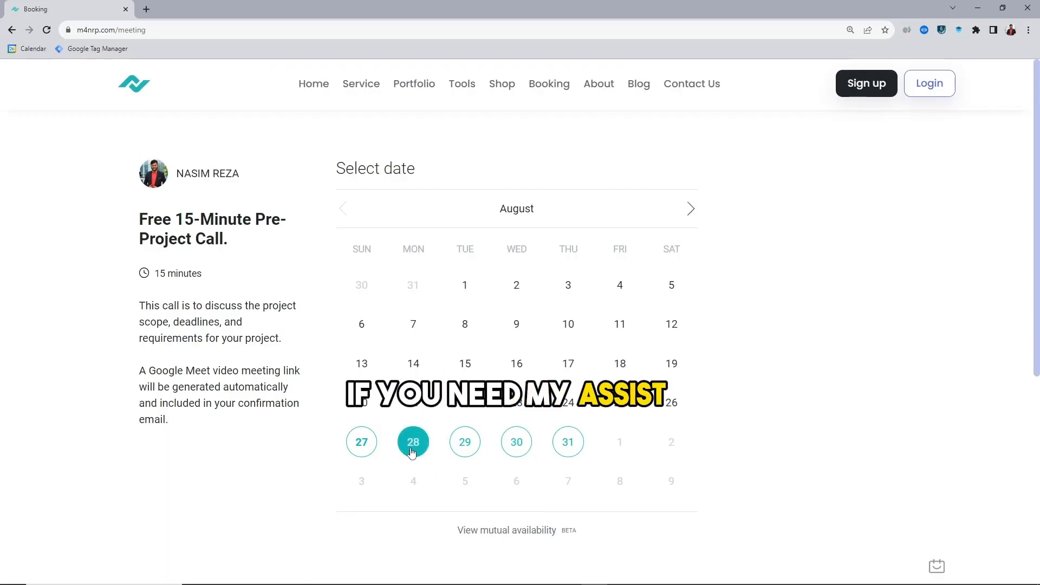
On the m4nrp.com meeting page, choose August 28 at 1:15 am (Asia/Dhaka) for the pre-project call
left_click(412, 450)
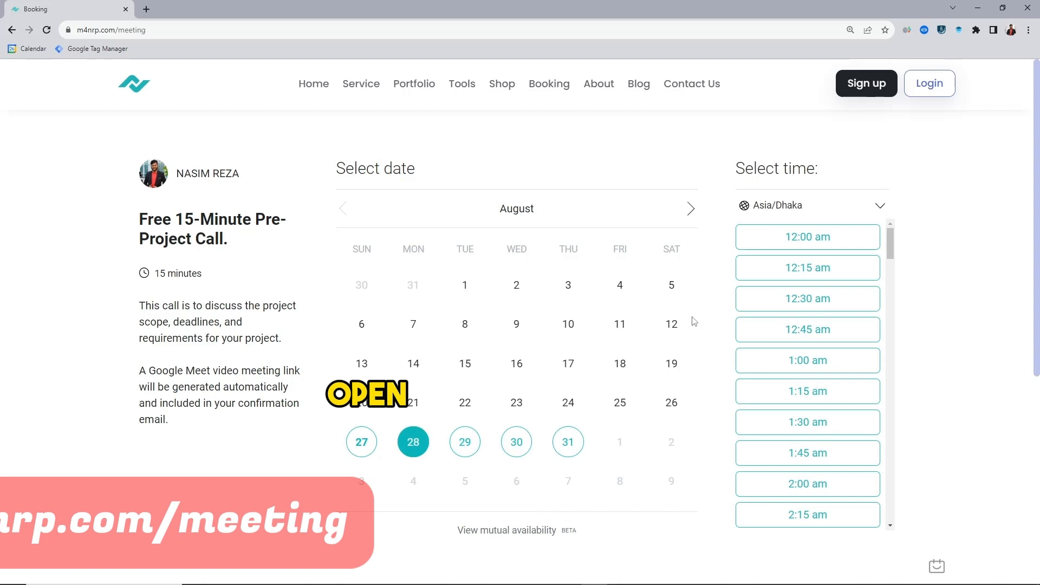
left_click(812, 205)
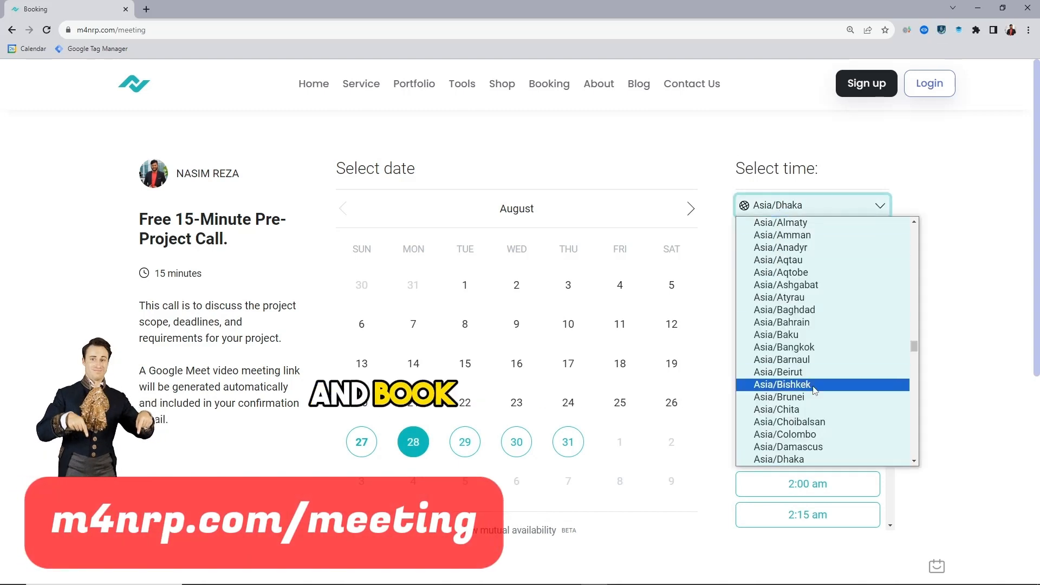
left_click(967, 219)
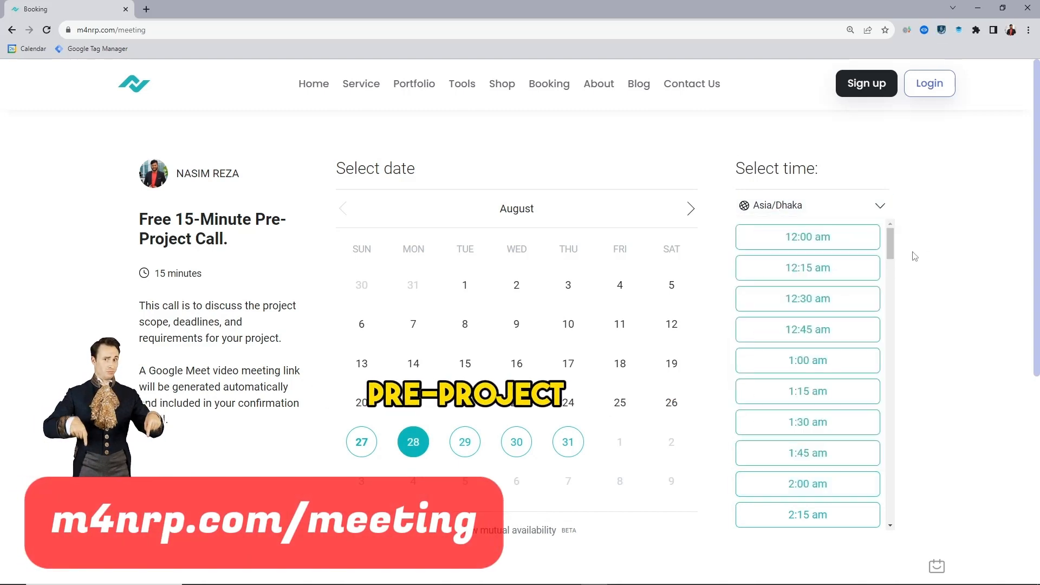
left_click(806, 391)
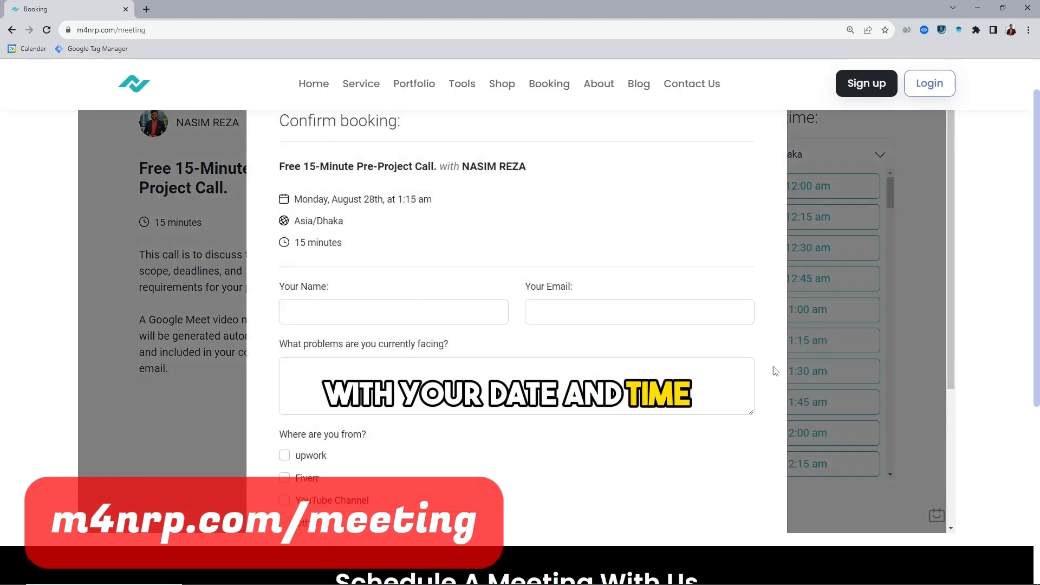
Fill in the booking form with "your name", "your email" and "asd" as the current problem
left_click(358, 312)
type("your name")
key("Tab")
type("your email")
left_click(328, 392)
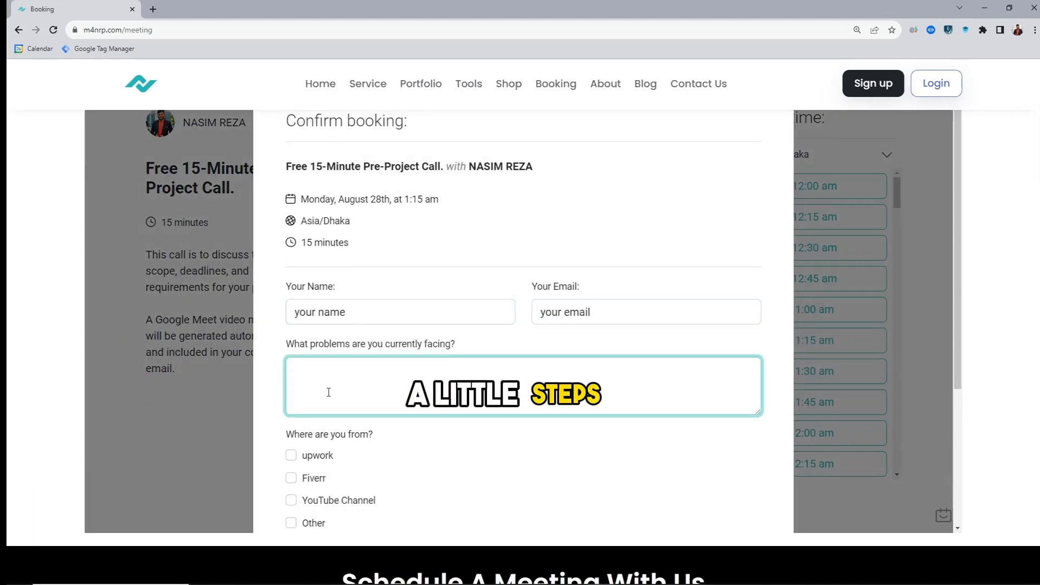
type("asd")
Mark YouTube Channel as the referral source and enter "you" in the text field further down the booking form
left_click(337, 500)
scroll(364, 408, "down", 4)
left_click(374, 411)
type("you")
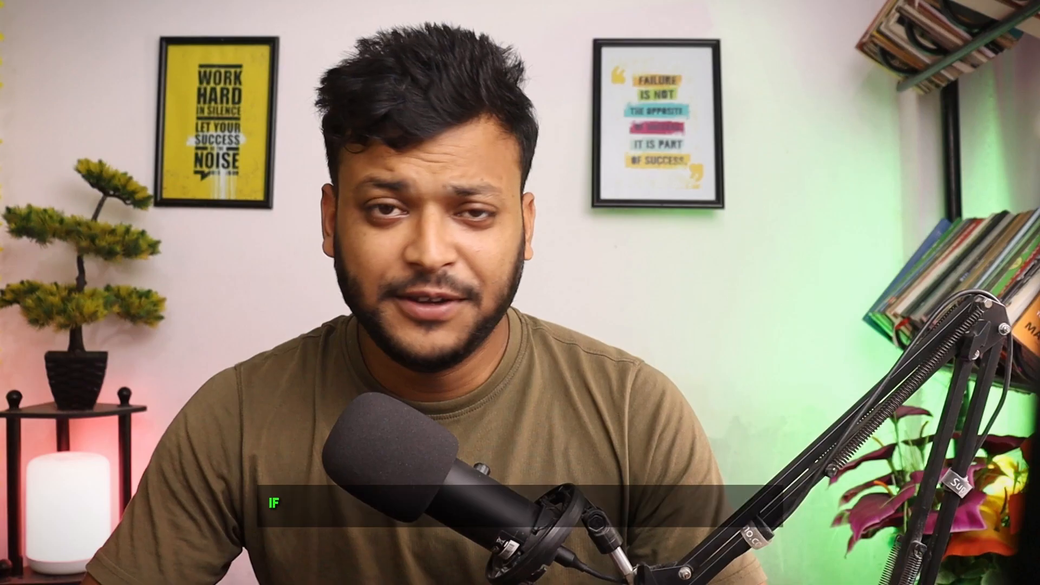